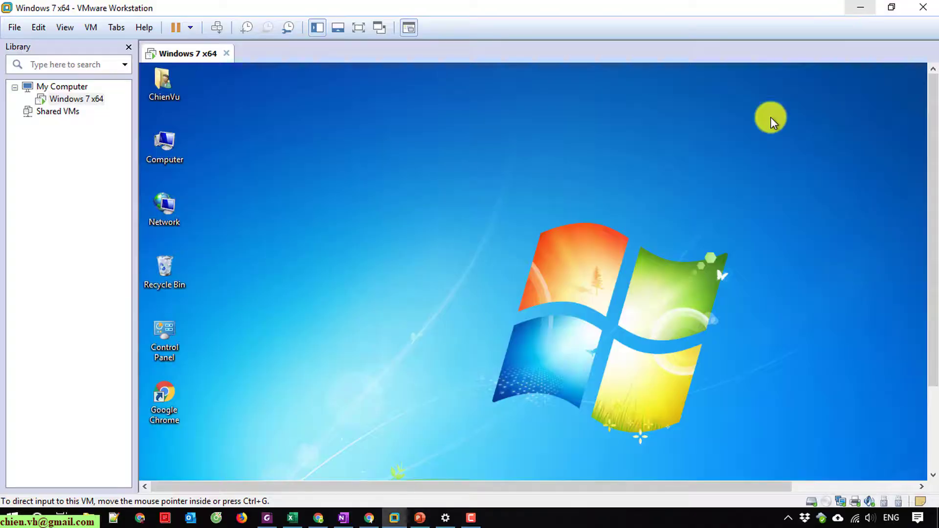
# Show the virtual machine full screen and open the file choices for the Tiếng Việt Windows 7 language pack on Microsoft's download page.
pyautogui.click(362, 28)
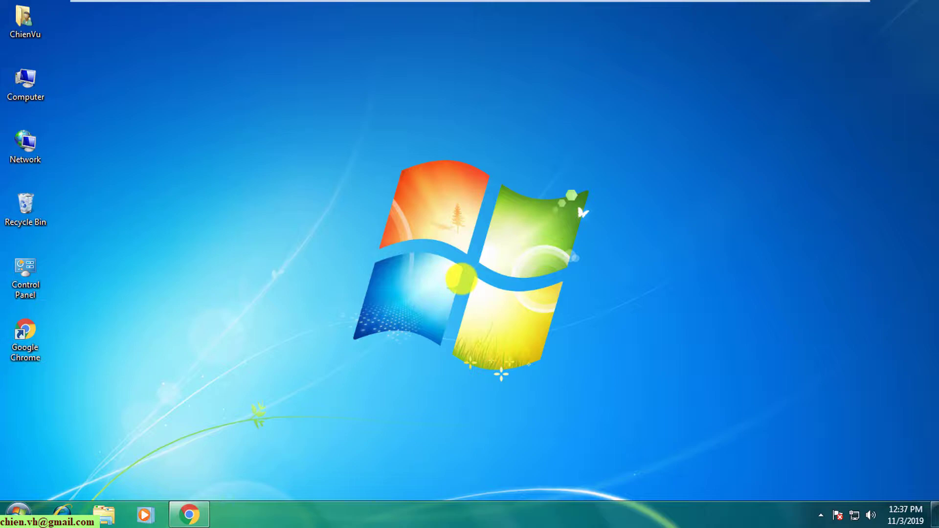
pyautogui.click(188, 514)
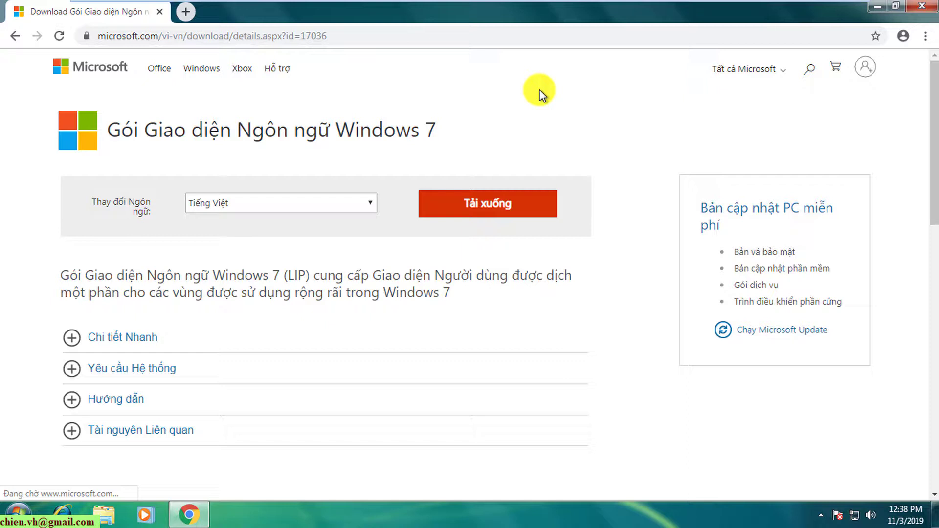
pyautogui.click(364, 205)
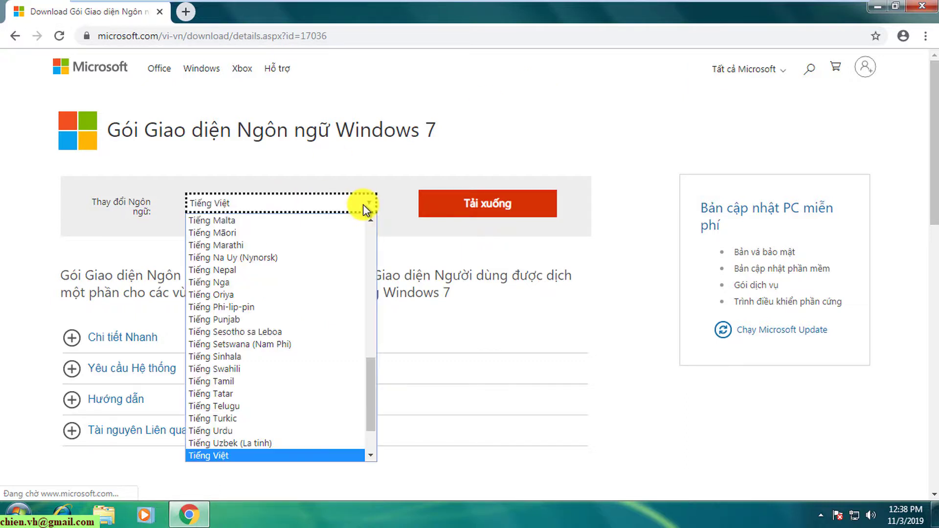
pyautogui.moveTo(368, 393); pyautogui.dragTo(367, 440)
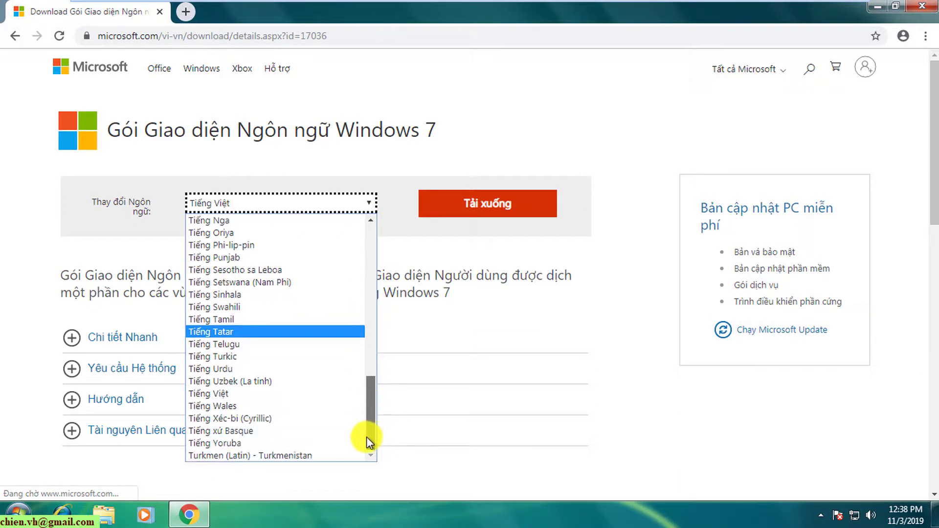
pyautogui.click(22, 233)
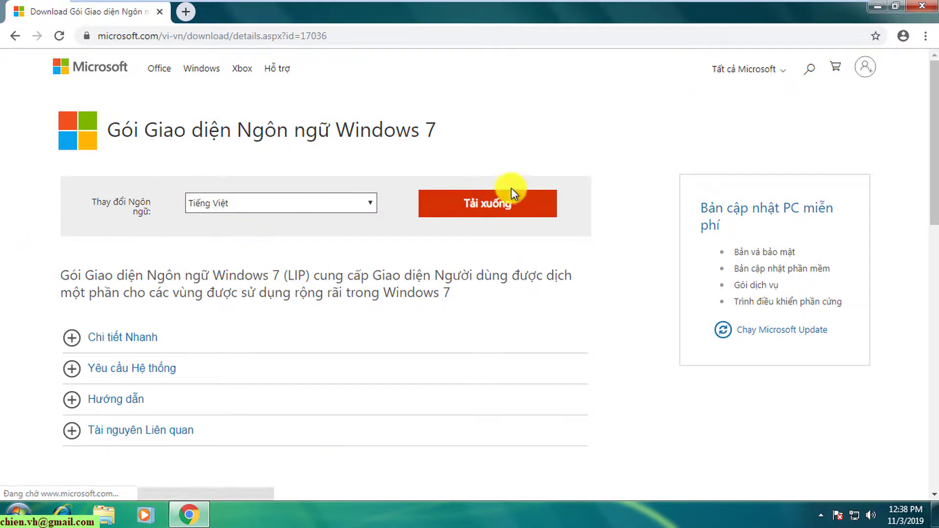
pyautogui.click(489, 205)
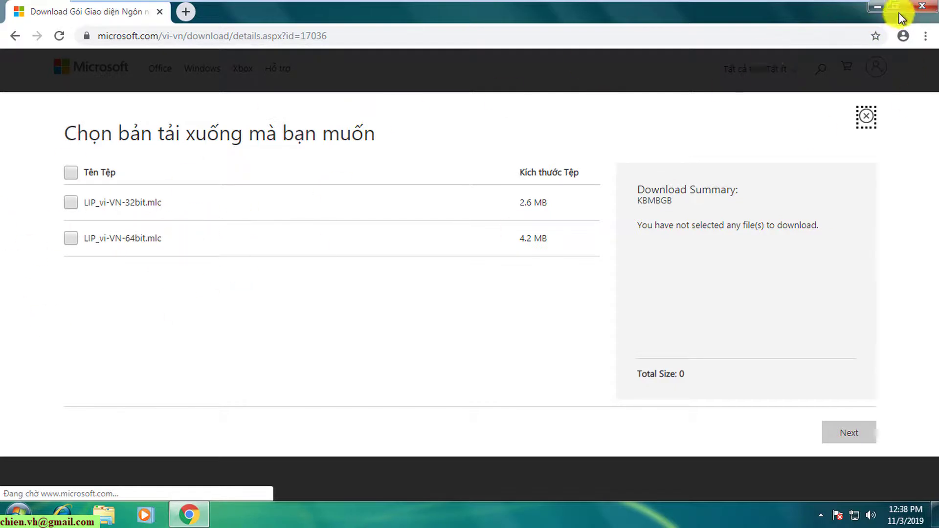
# Check the system type in the Computer properties to determine whether Windows is 32-bit or 64-bit.
pyautogui.click(881, 6)
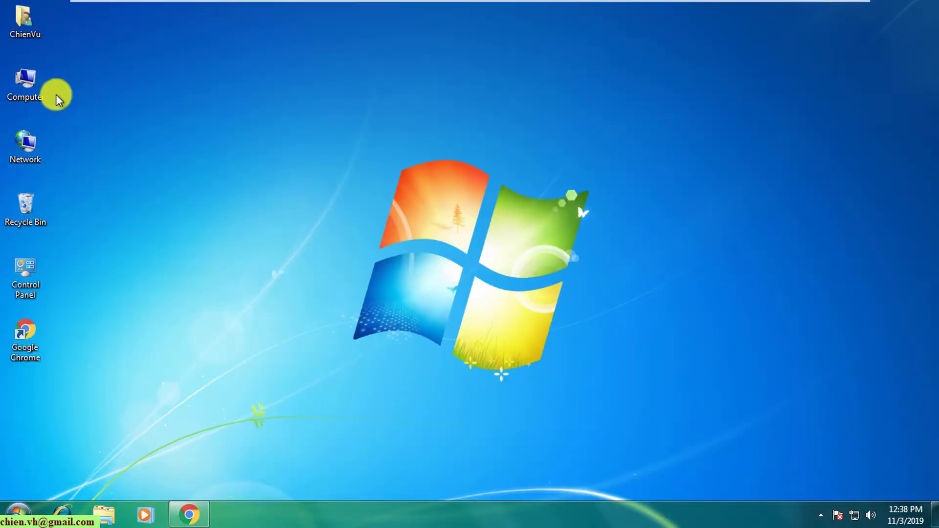
pyautogui.click(35, 96)
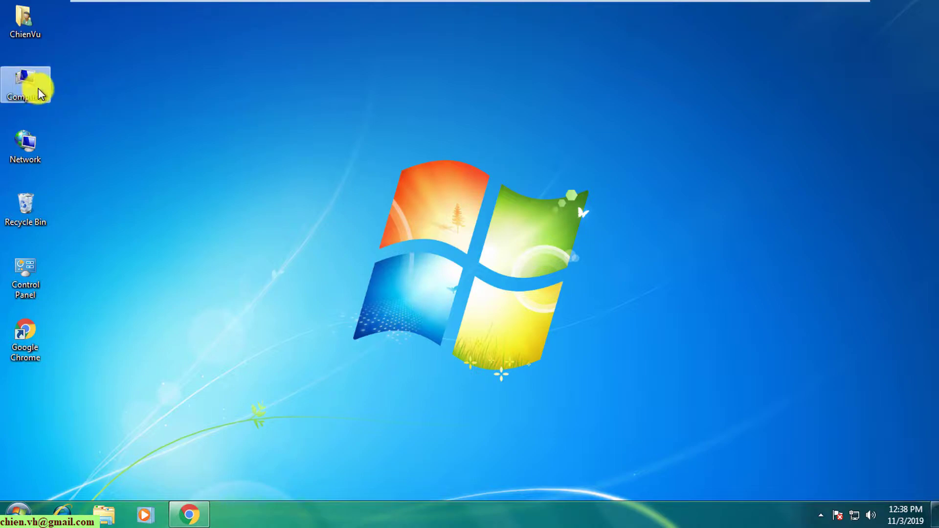
pyautogui.rightClick(21, 86)
pyautogui.click(113, 218)
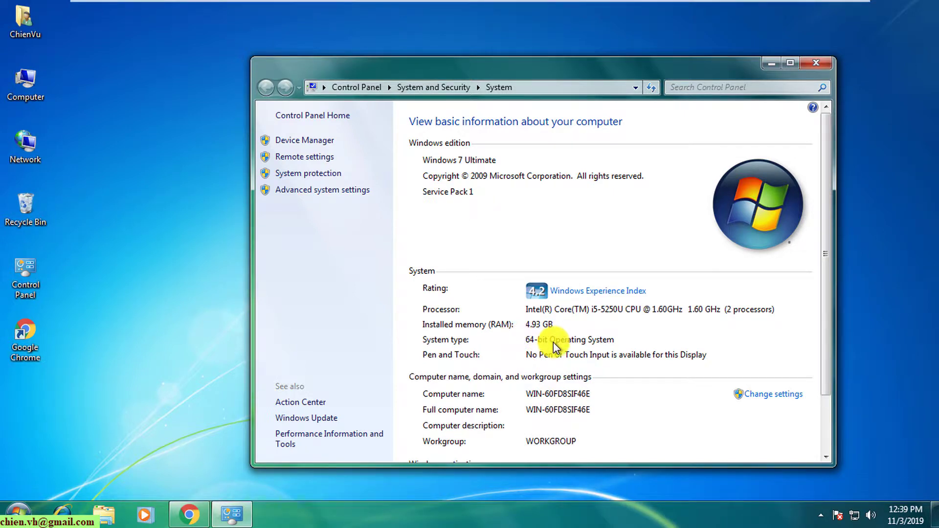
pyautogui.click(815, 62)
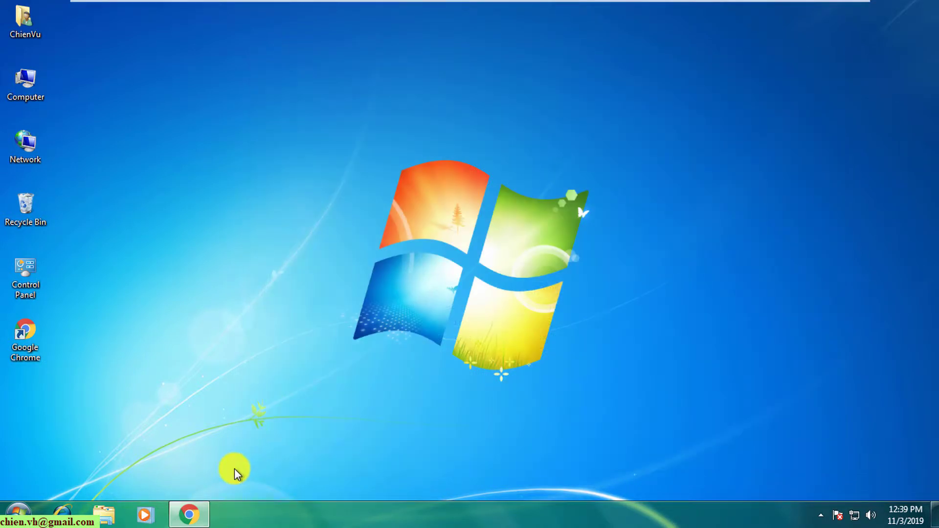
# Return to the browser and download the language pack file LIP_vi-VN-64bit.mlc.
pyautogui.click(198, 511)
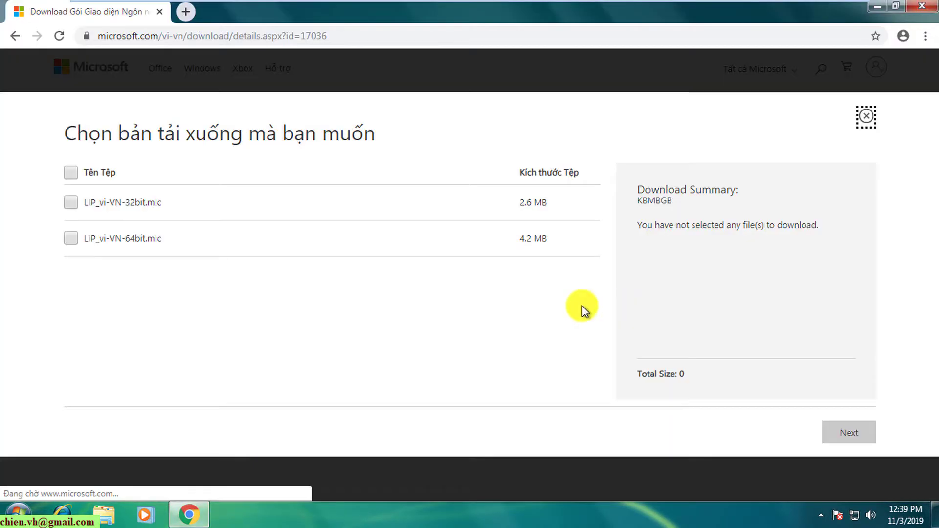
pyautogui.click(71, 240)
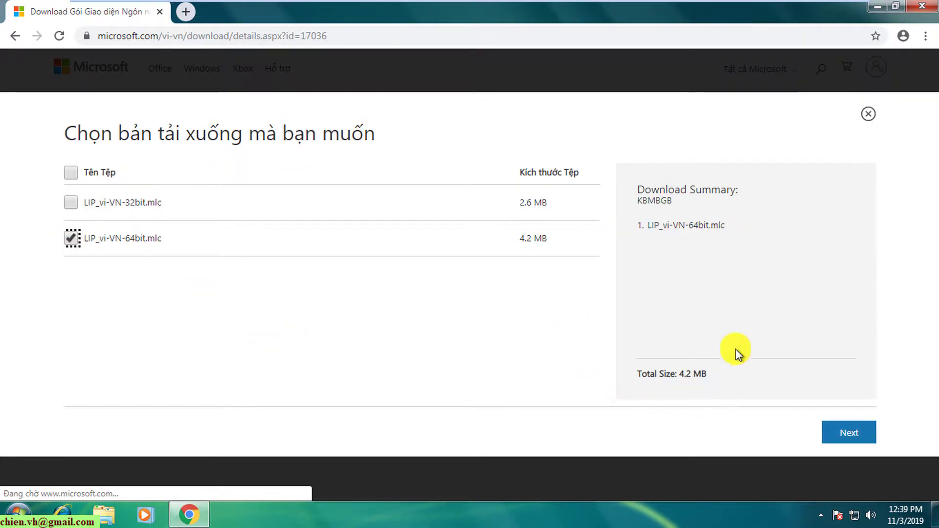
pyautogui.click(860, 437)
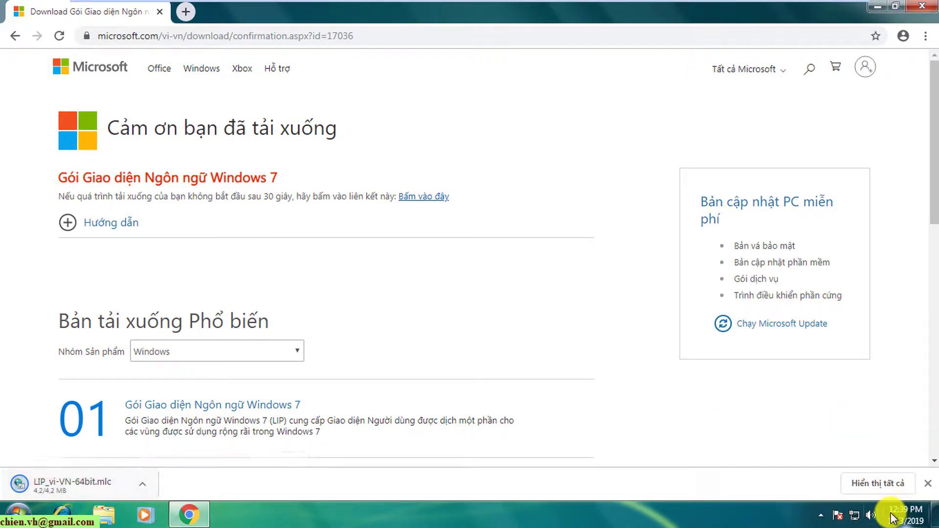
# Launch LIP_vi-VN-64bit.mlc from the browser's download list and remove both it and winrar-x64-571.exe from that list.
pyautogui.click(867, 488)
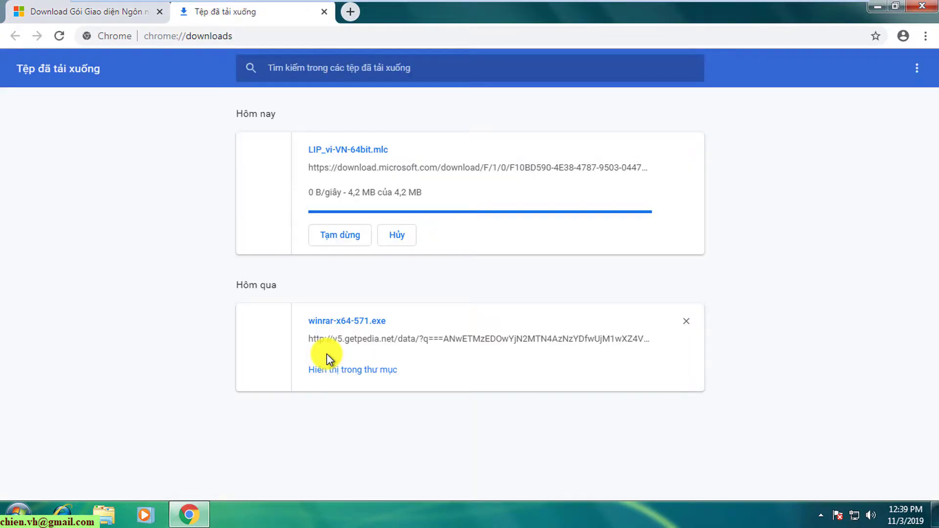
pyautogui.click(686, 321)
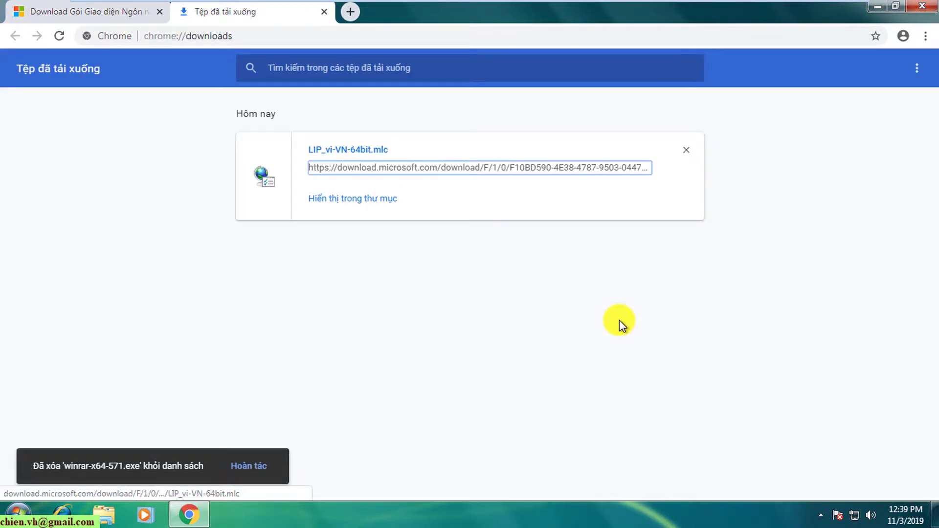
pyautogui.moveTo(388, 254); pyautogui.dragTo(338, 178)
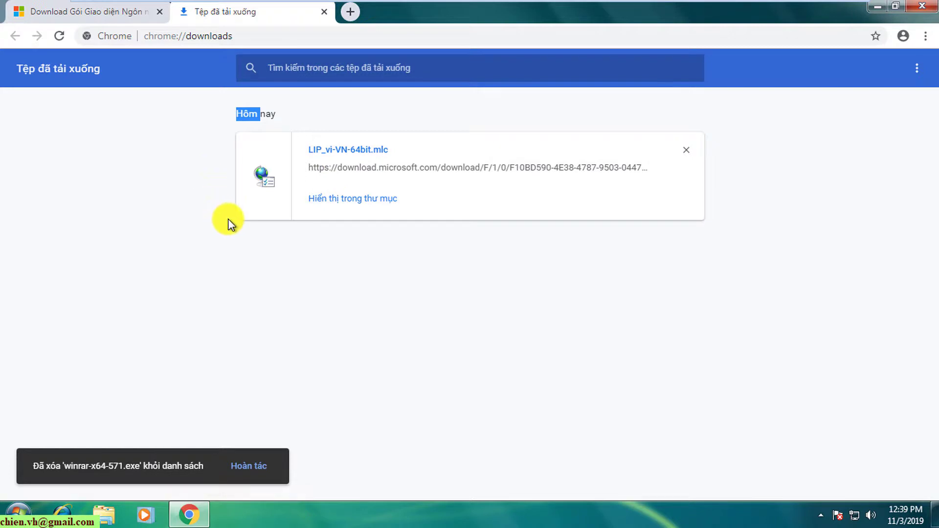
pyautogui.click(371, 149)
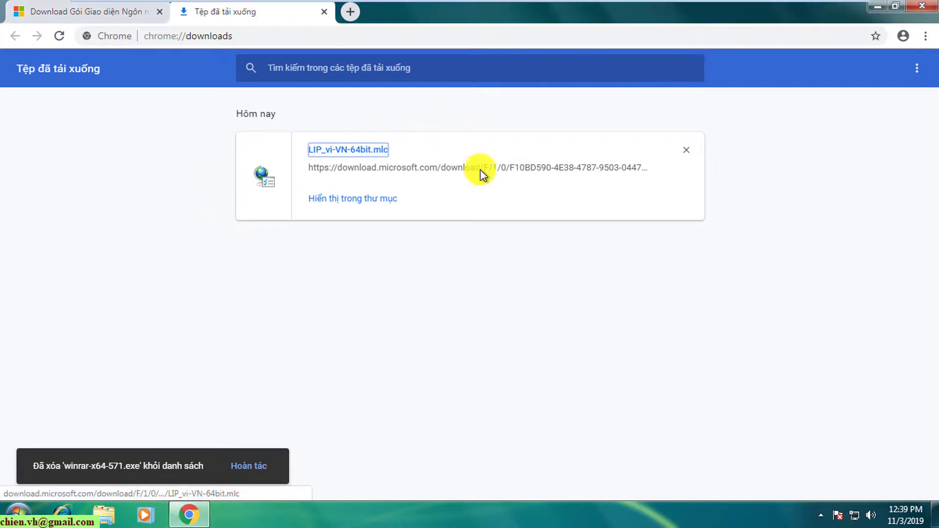
pyautogui.click(686, 150)
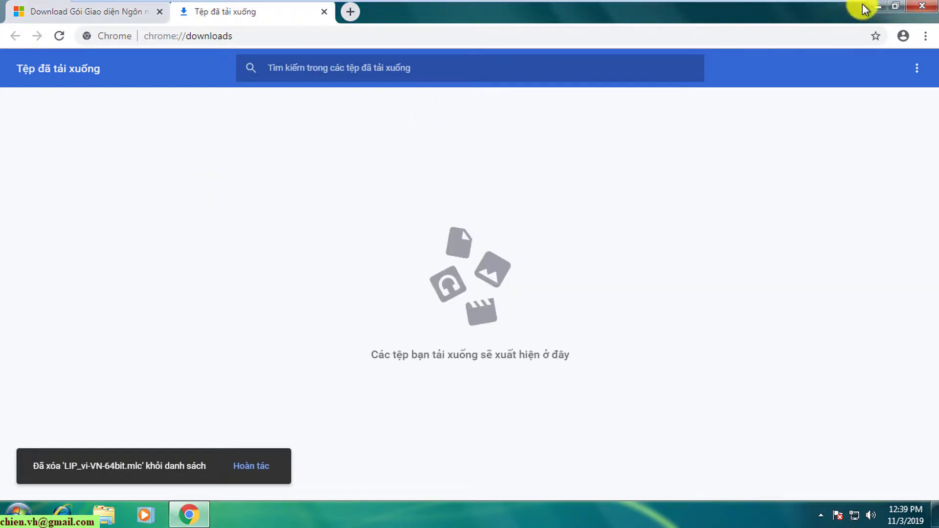
pyautogui.click(880, 5)
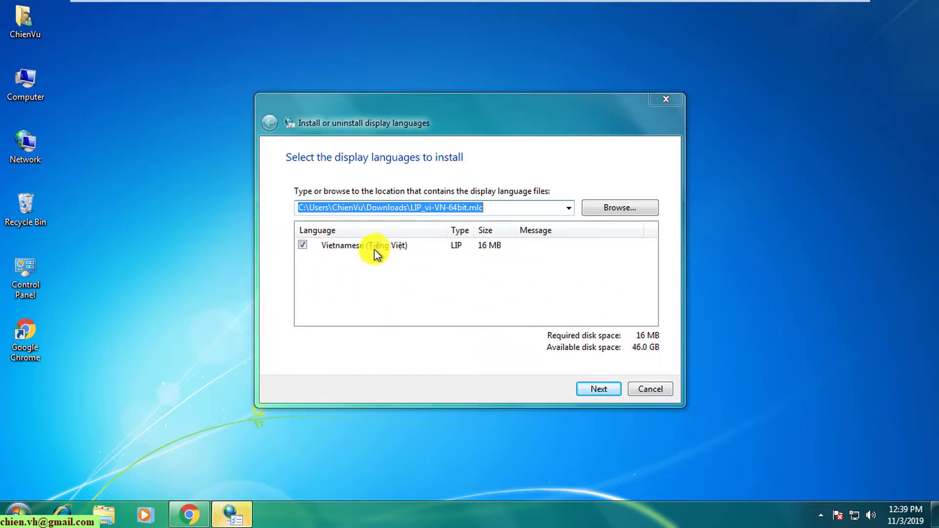
# Accept the license terms and start installing the Vietnamese (Tiếng Việt) display language, continuing past the readme information.
pyautogui.click(606, 388)
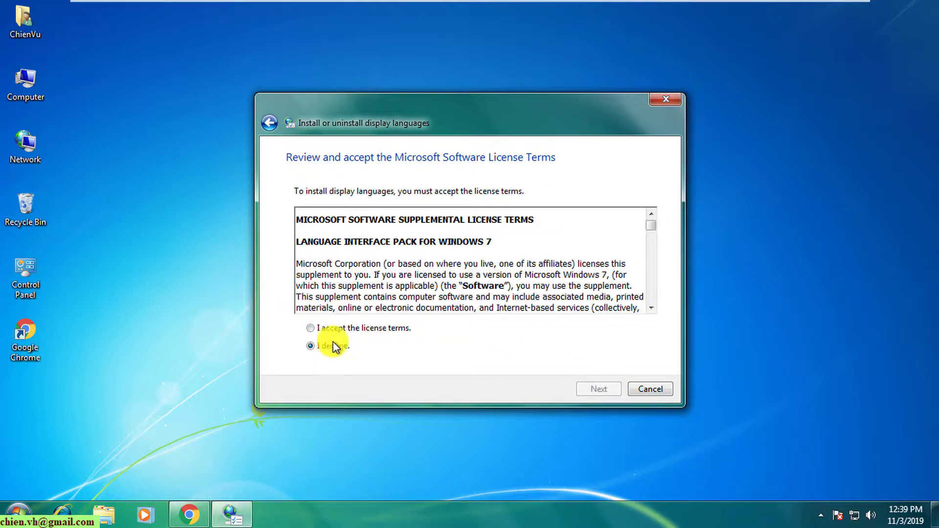
pyautogui.click(354, 327)
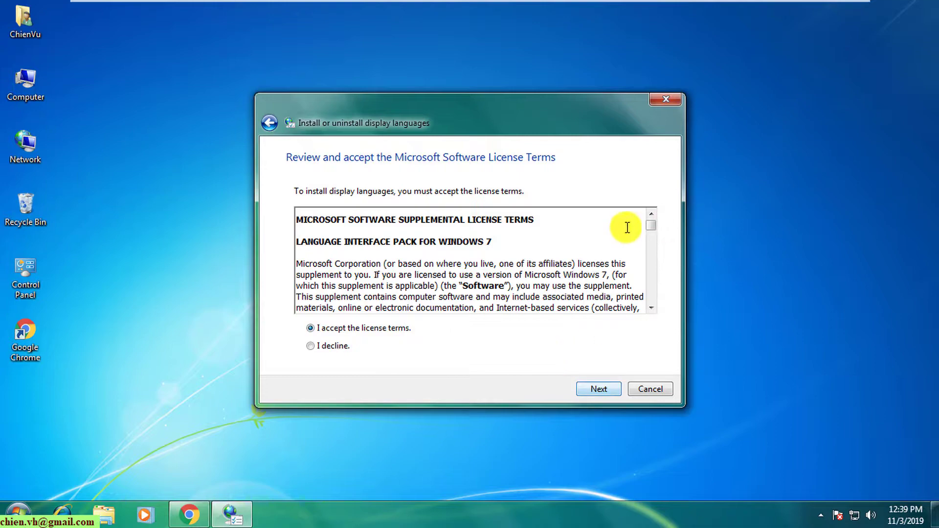
pyautogui.moveTo(650, 225)
pyautogui.mouseDown()
pyautogui.moveTo(643, 306)
pyautogui.moveTo(662, 223)
pyautogui.mouseUp()
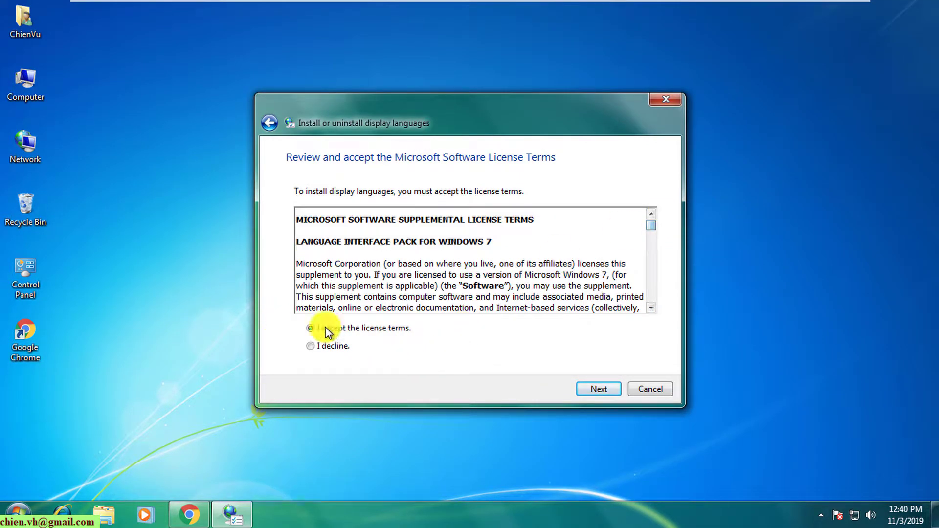
pyautogui.click(596, 388)
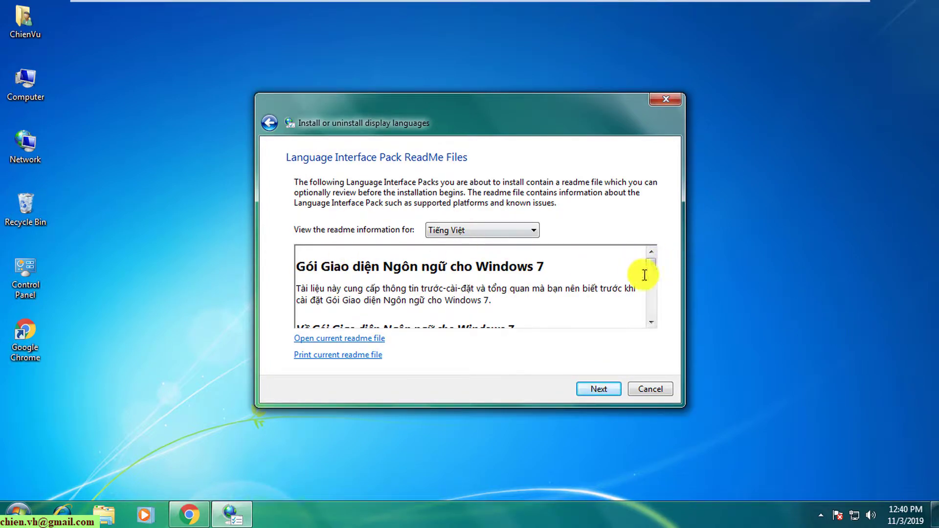
pyautogui.moveTo(653, 264)
pyautogui.mouseDown()
pyautogui.moveTo(651, 321)
pyautogui.moveTo(660, 260)
pyautogui.mouseUp()
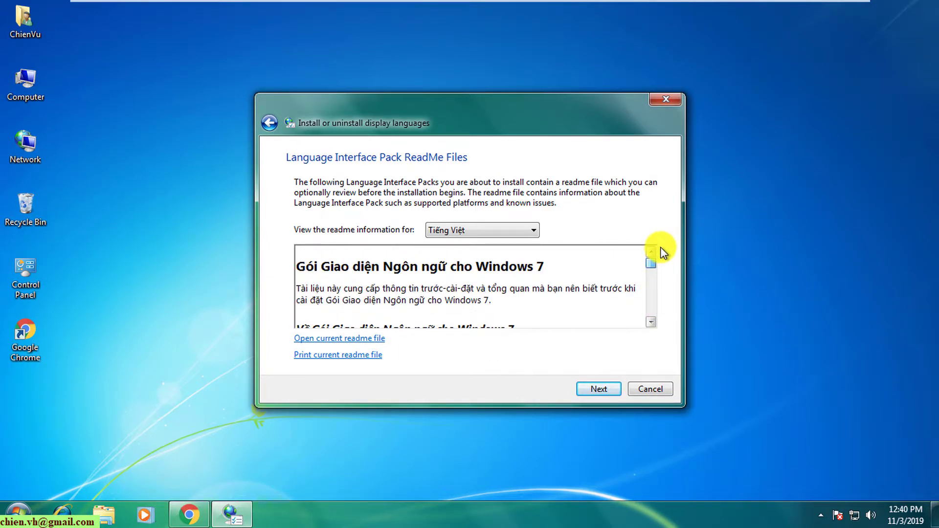
pyautogui.click(607, 390)
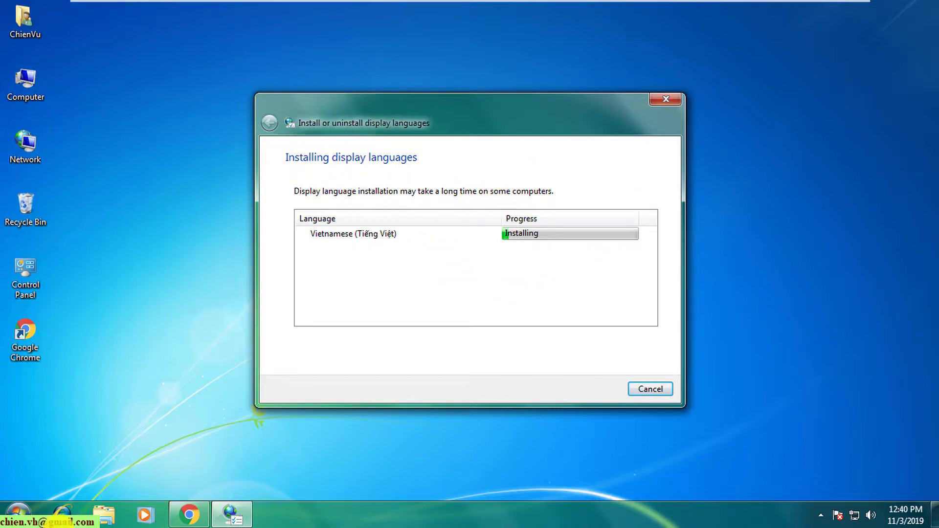
pyautogui.click(18, 513)
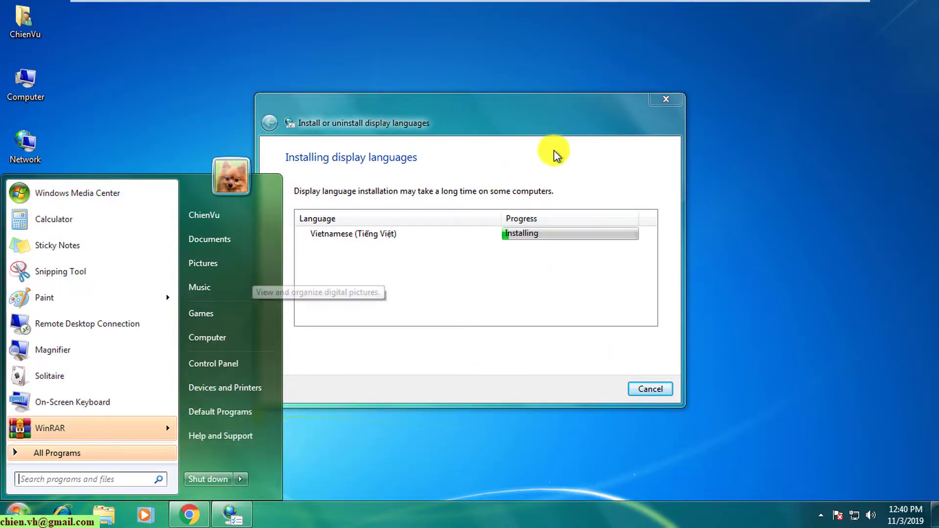
pyautogui.click(834, 166)
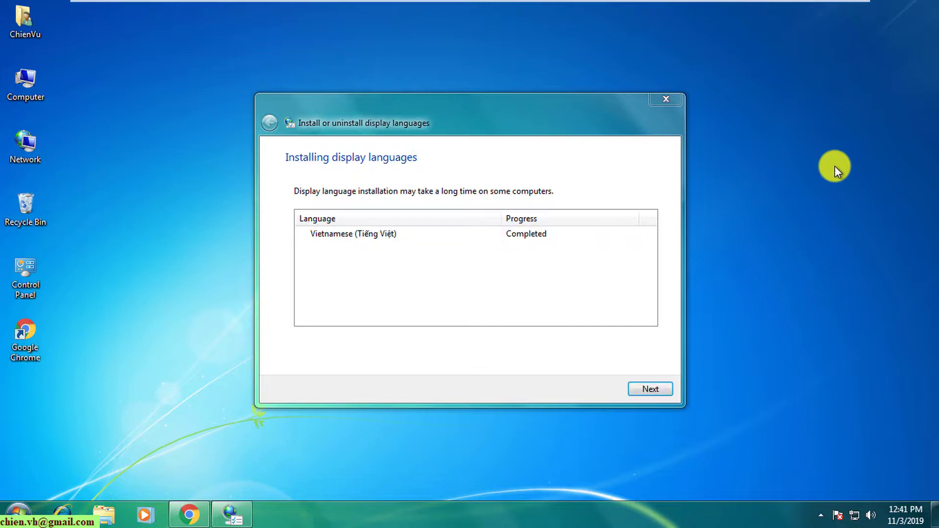
# Change the display language to Tiếng Việt, apply it to the welcome screen and system accounts, and restart Windows.
pyautogui.click(657, 388)
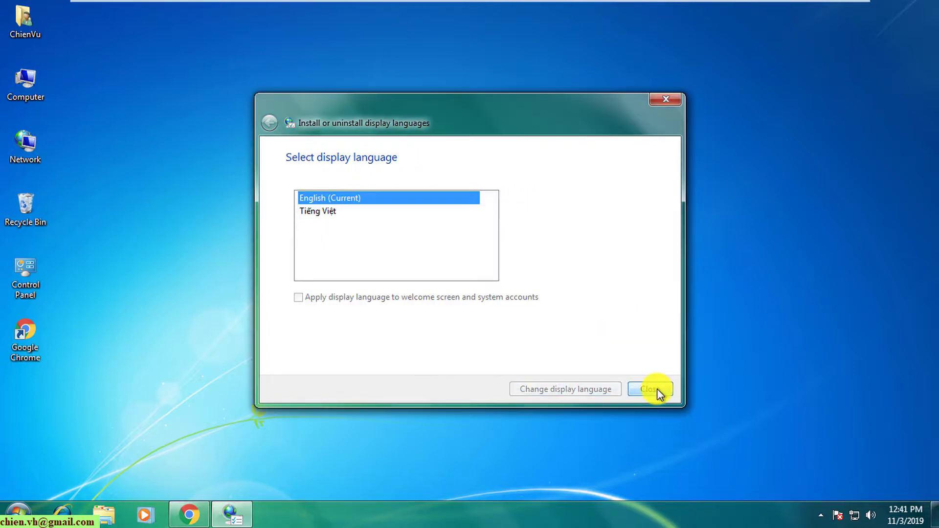
pyautogui.click(316, 212)
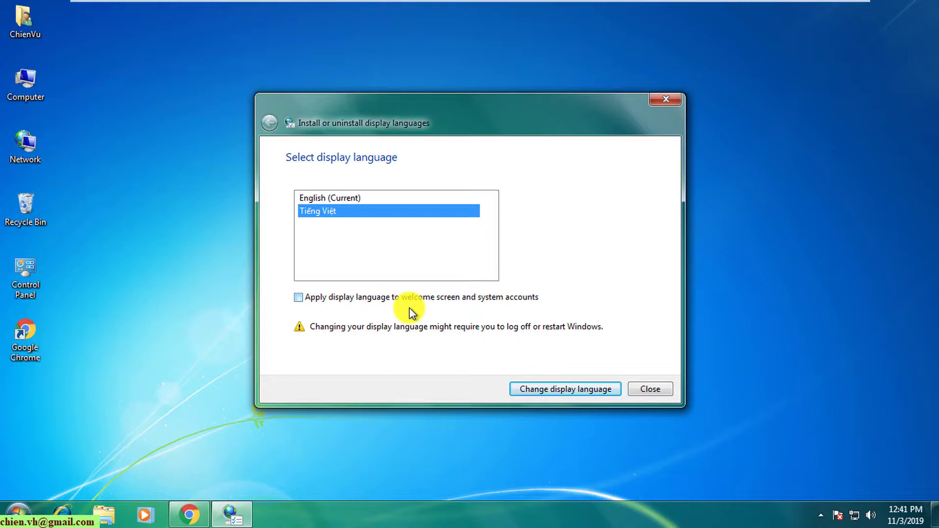
pyautogui.click(374, 298)
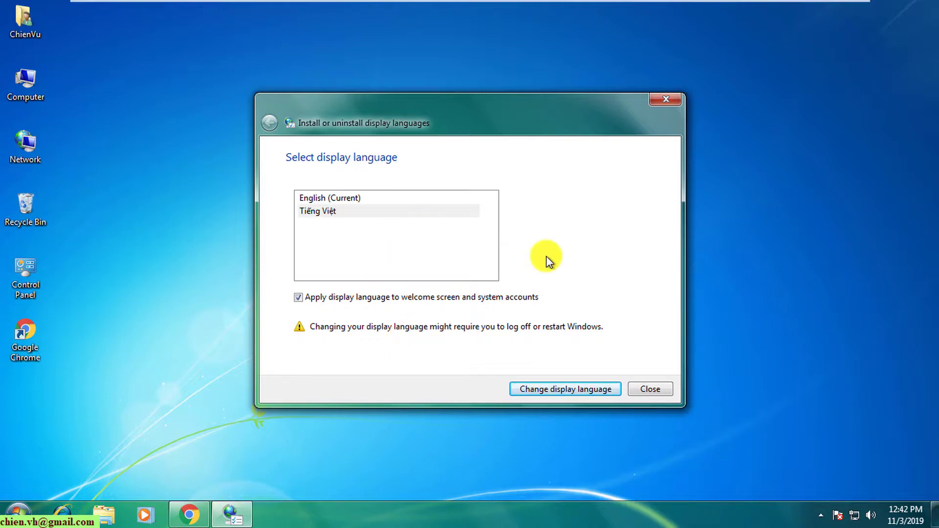
pyautogui.click(581, 387)
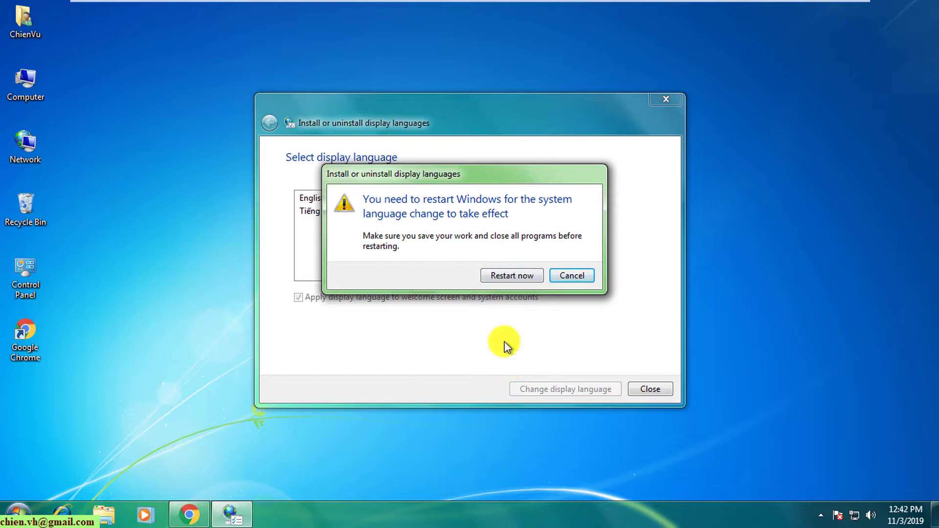
pyautogui.click(511, 277)
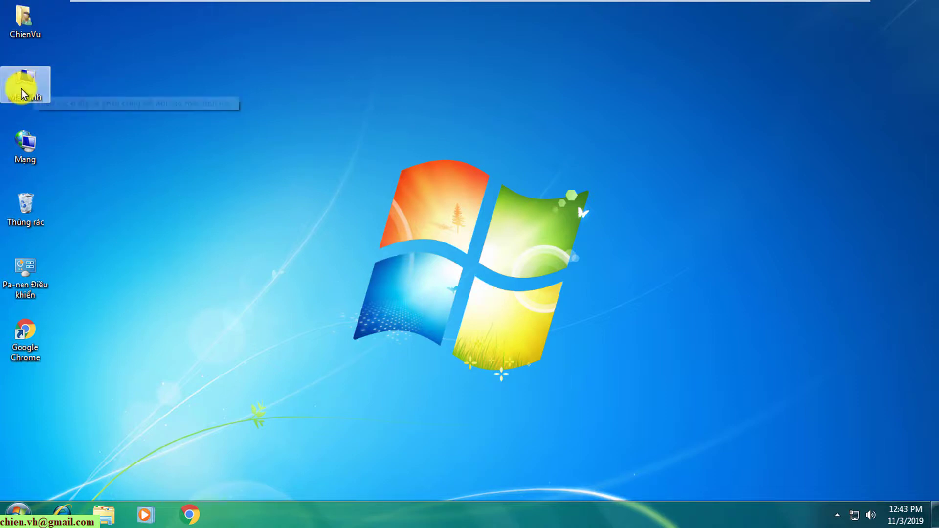
# Check the language of the desktop icon labels for the network, recycle bin and control panel.
pyautogui.click(25, 156)
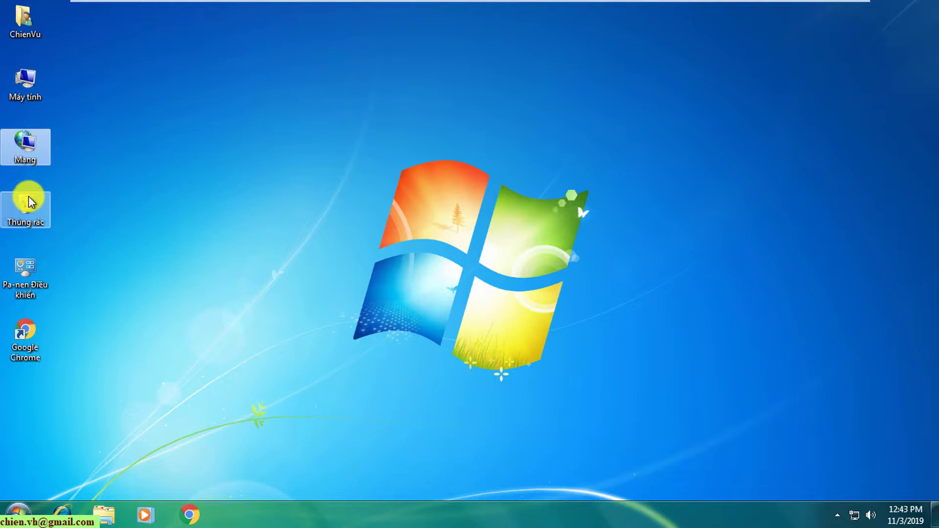
pyautogui.click(25, 216)
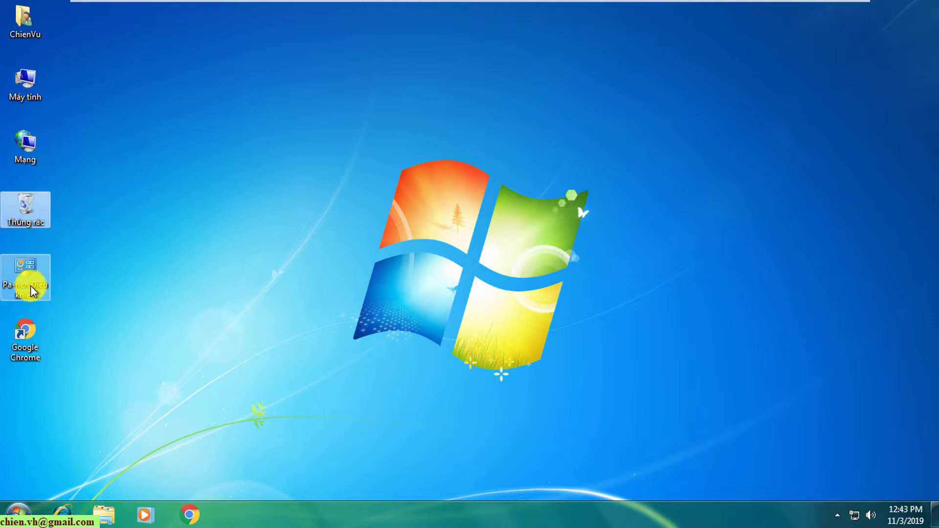
pyautogui.click(30, 285)
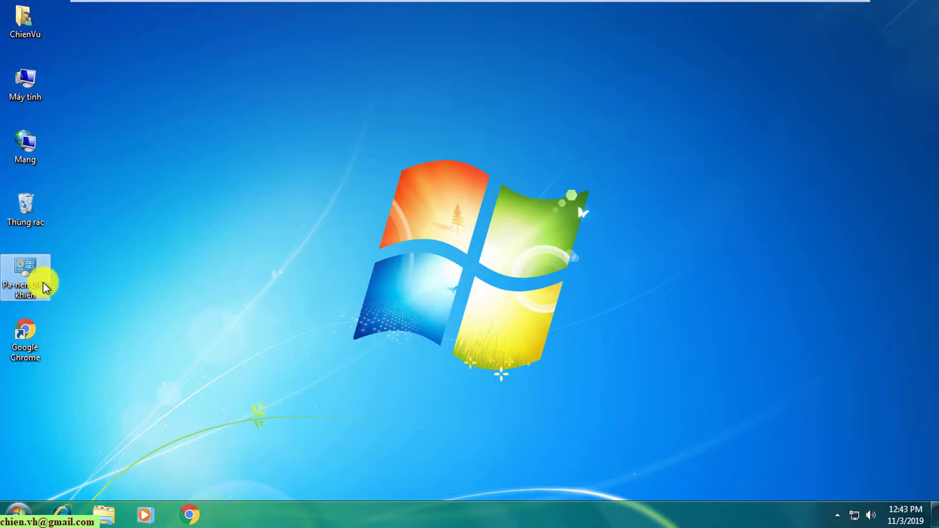
# Open the Control Panel and check the date language in the system clock's calendar.
pyautogui.click(159, 229)
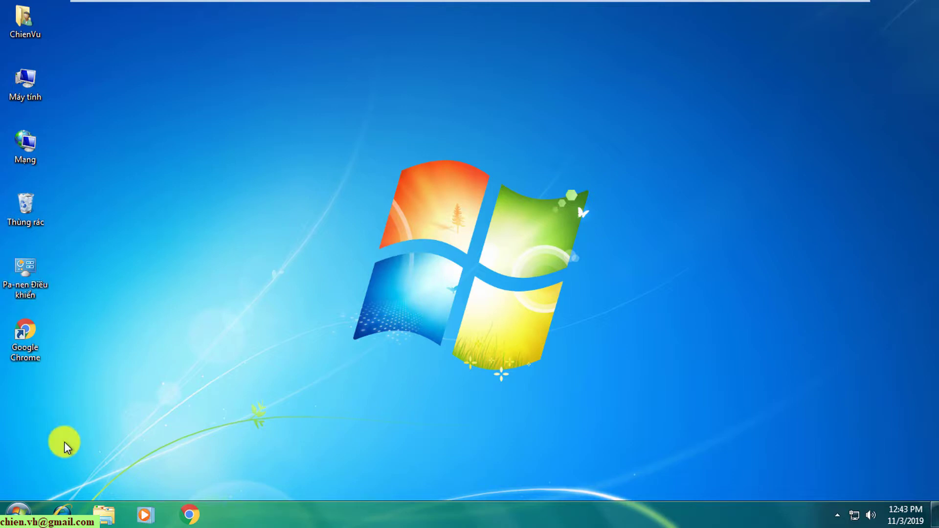
pyautogui.click(19, 510)
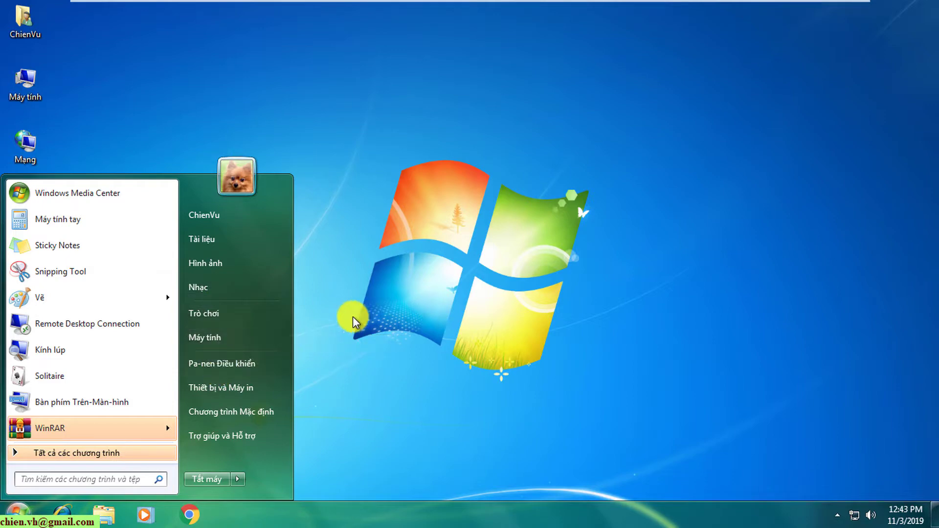
pyautogui.click(256, 365)
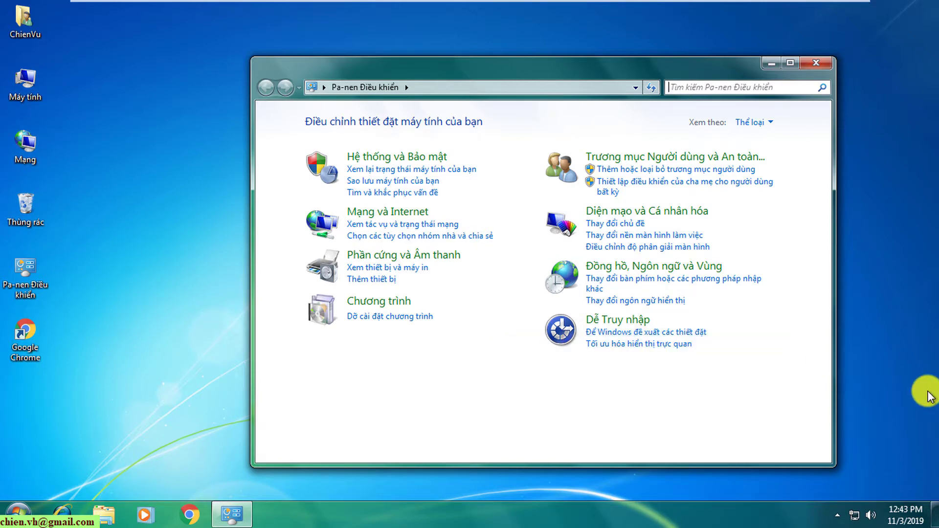
pyautogui.click(903, 521)
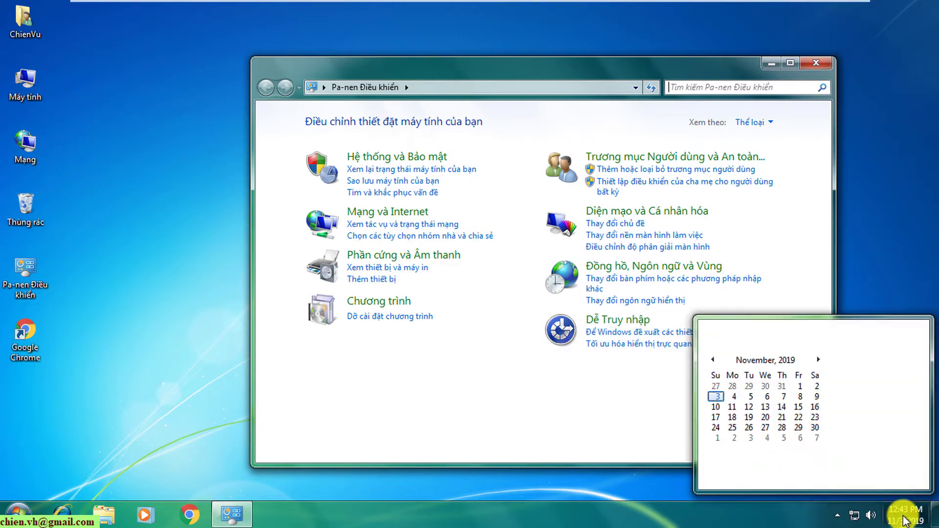
pyautogui.click(896, 244)
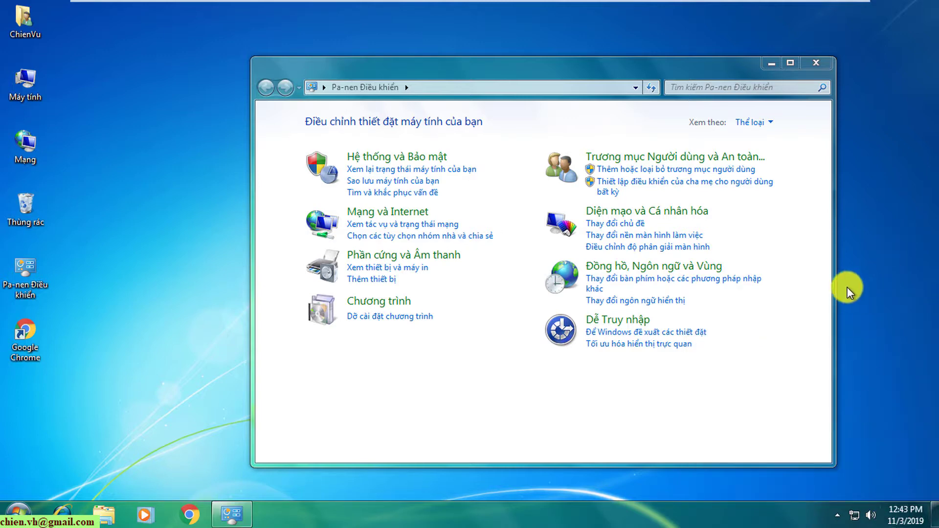
# Set the regional date and time format to Vietnamese (Vietnam) in the Region and Language settings and apply it.
pyautogui.click(634, 280)
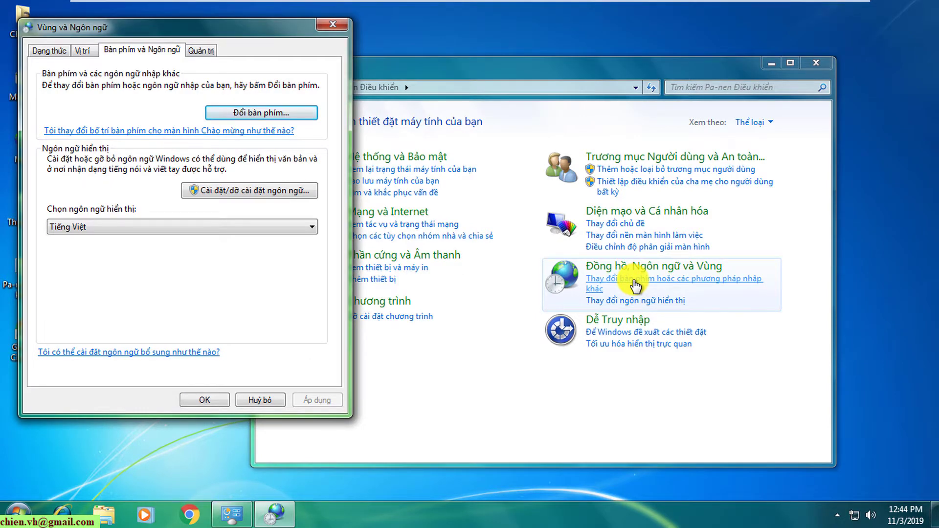
pyautogui.click(67, 49)
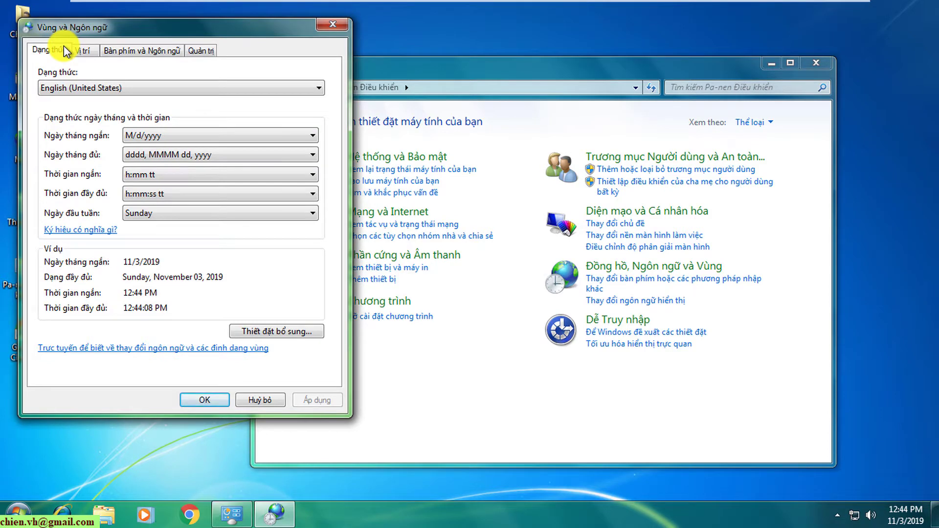
pyautogui.click(104, 88)
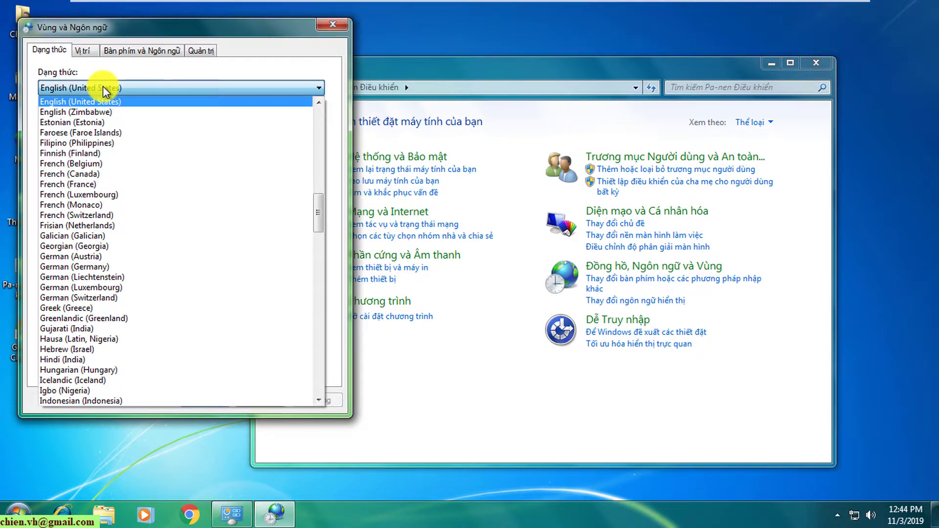
pyautogui.moveTo(315, 214); pyautogui.dragTo(310, 402)
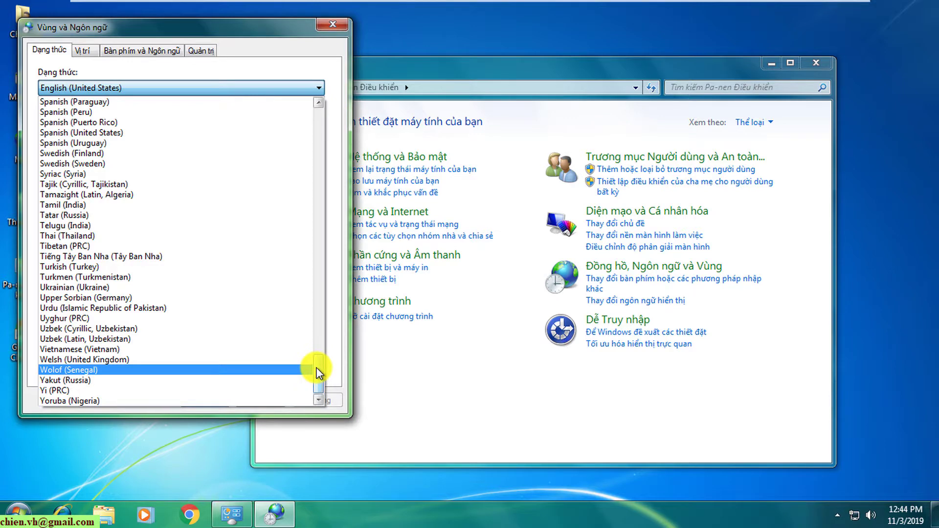
pyautogui.click(68, 348)
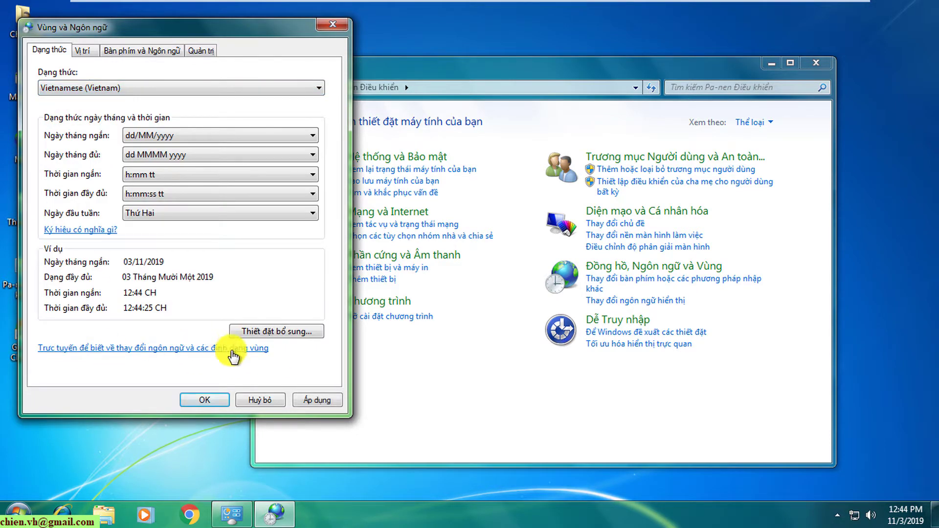
pyautogui.click(323, 400)
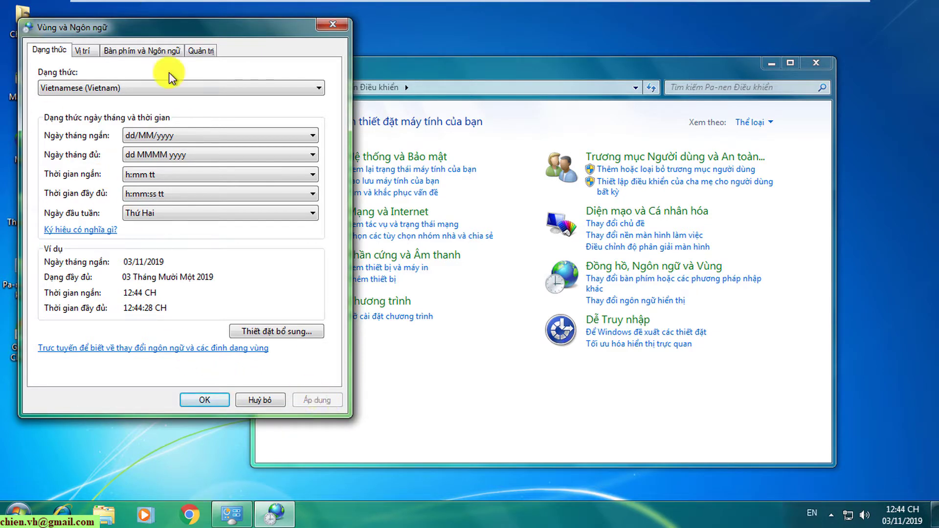
# Check the system clock's calendar, browsing ahead month by month to February 2020, and close it.
pyautogui.click(919, 512)
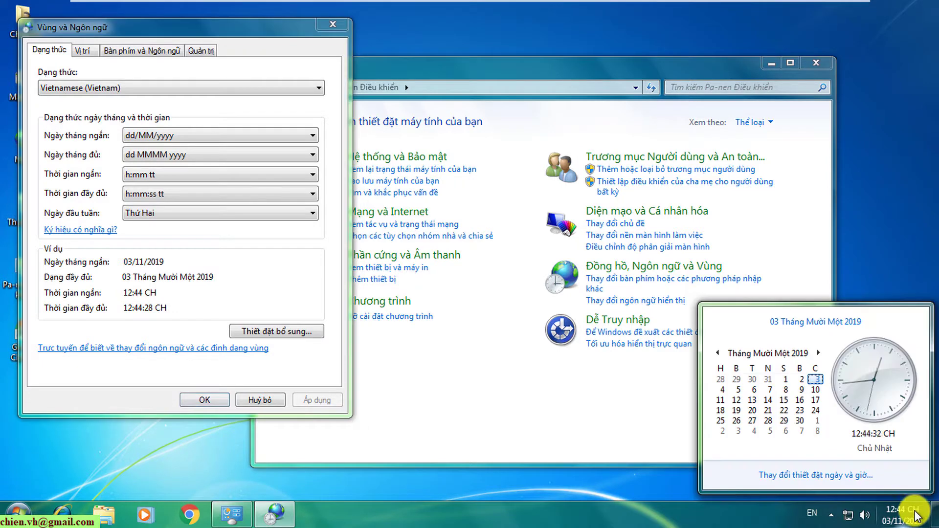
pyautogui.click(819, 353)
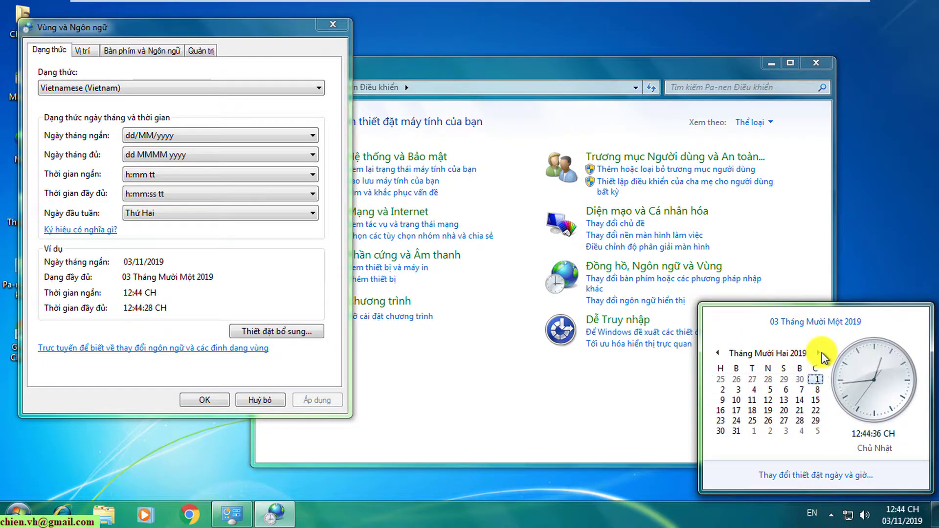
pyautogui.click(819, 353)
pyautogui.click(819, 353)
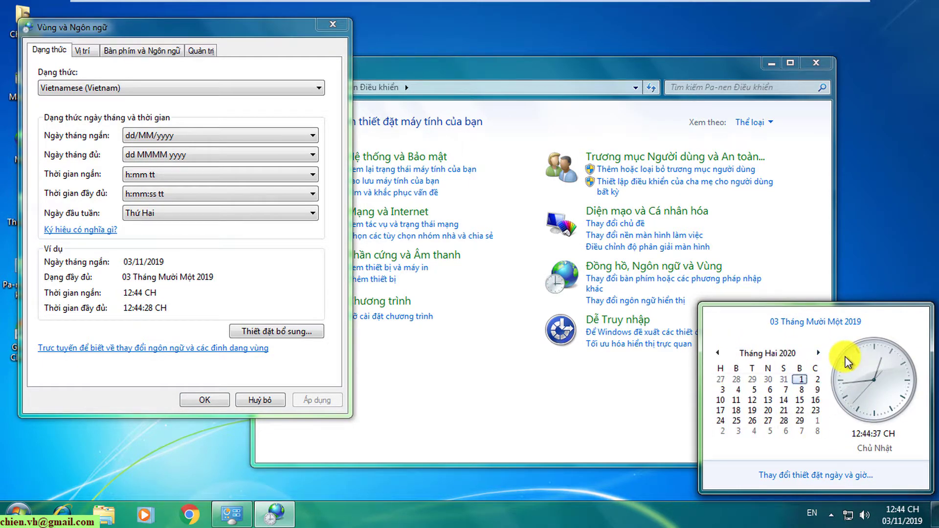
pyautogui.click(915, 224)
# Set the current location to Vietnam in the Region and Language settings and apply it.
pyautogui.click(82, 53)
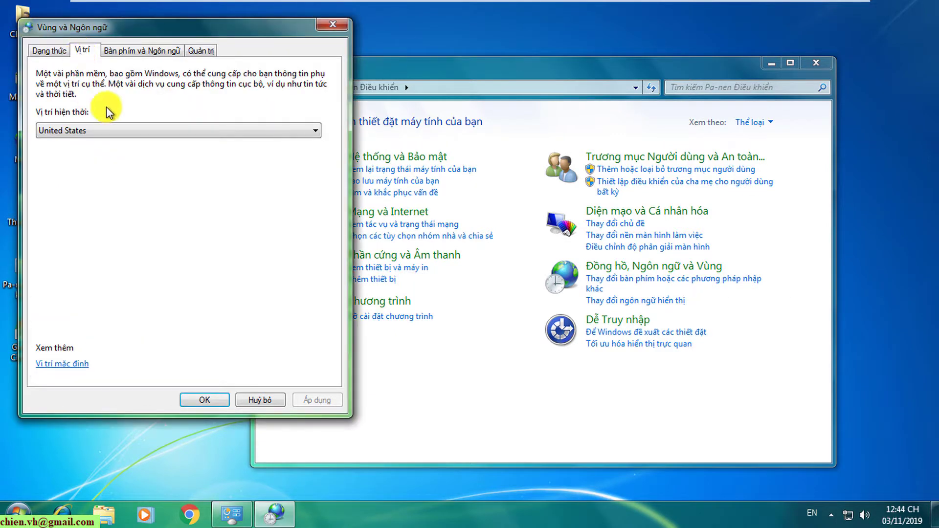
pyautogui.click(108, 132)
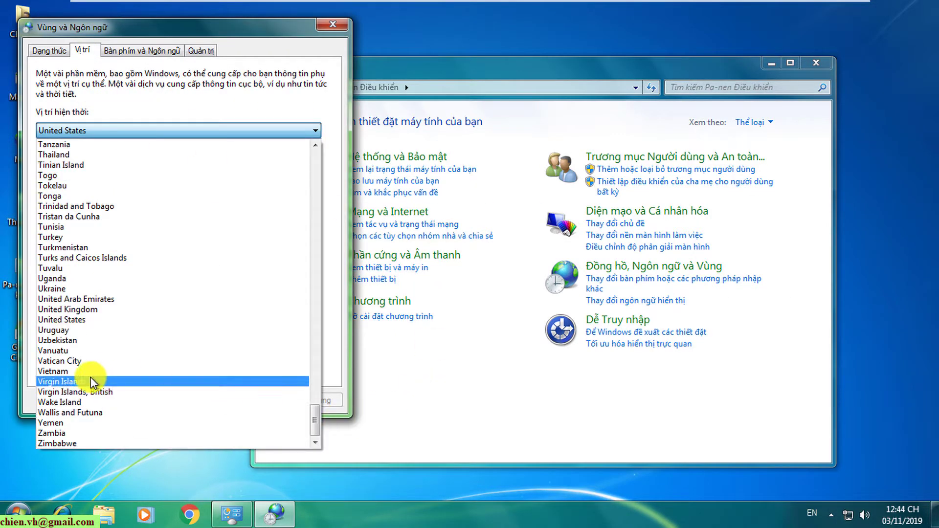
pyautogui.click(74, 371)
pyautogui.click(315, 401)
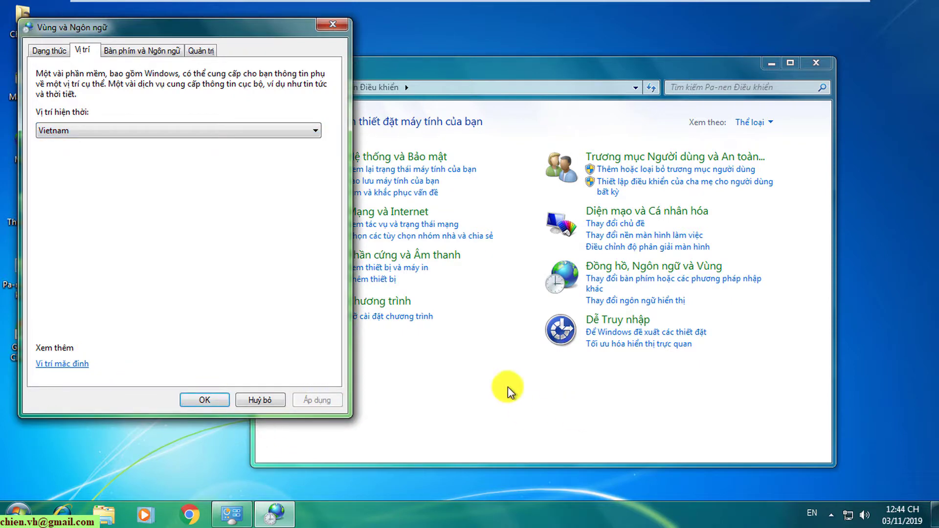
# Set the default input language to Vietnamese (Vietnam) - Tiếng Việt, apply it, and close the language settings.
pyautogui.click(167, 50)
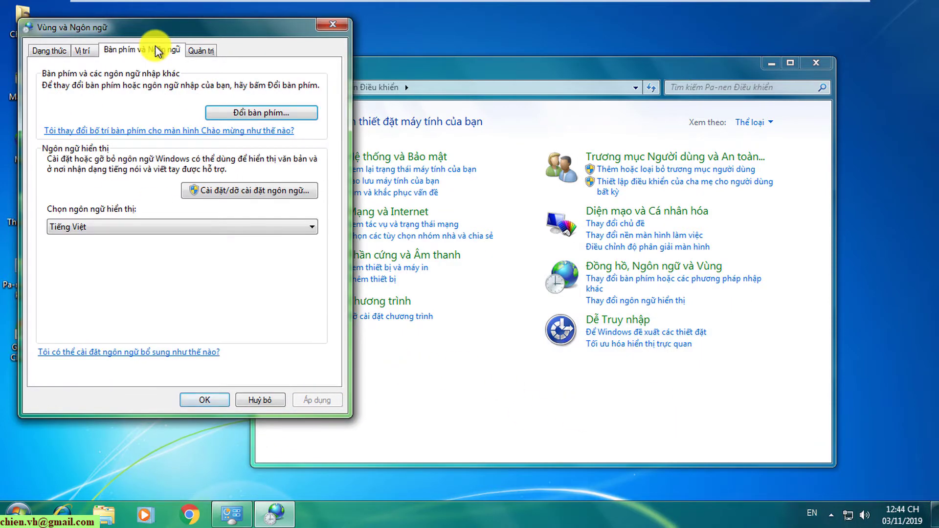
pyautogui.click(288, 113)
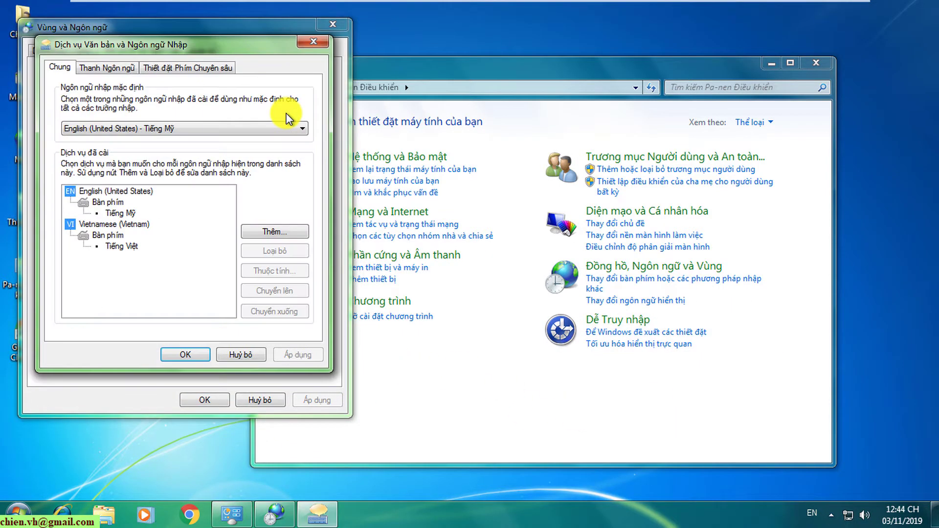
pyautogui.click(230, 130)
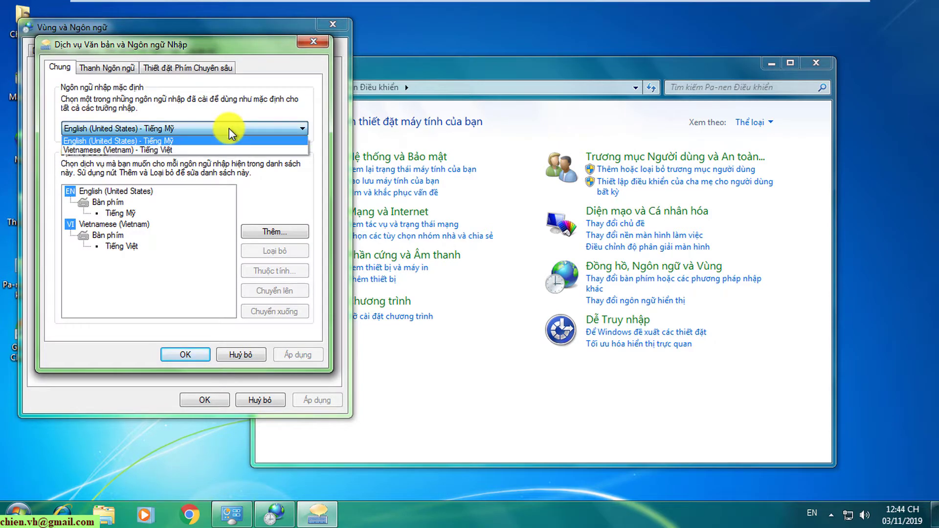
pyautogui.click(195, 146)
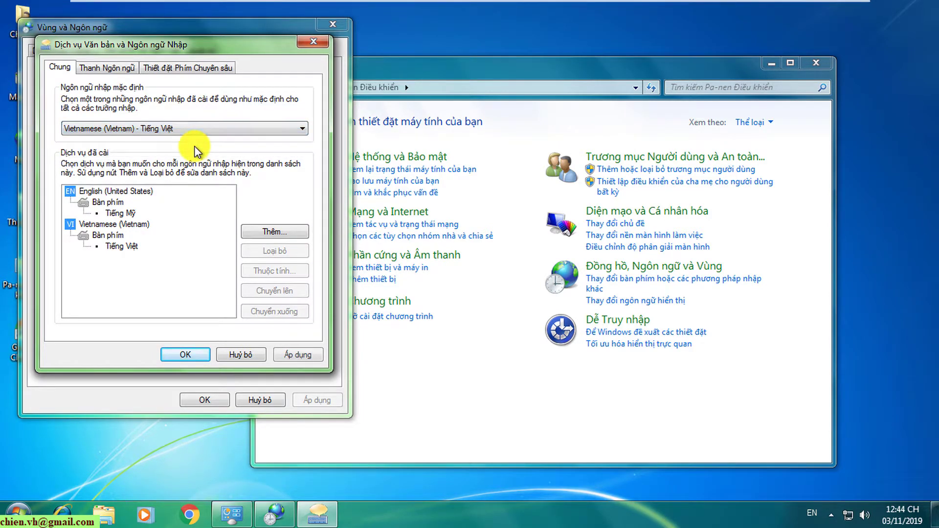
pyautogui.click(294, 354)
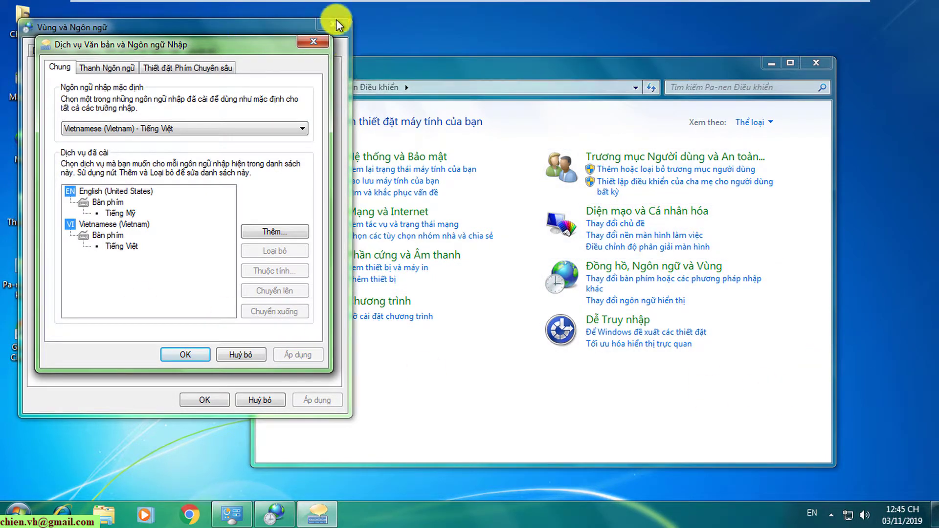
pyautogui.click(312, 42)
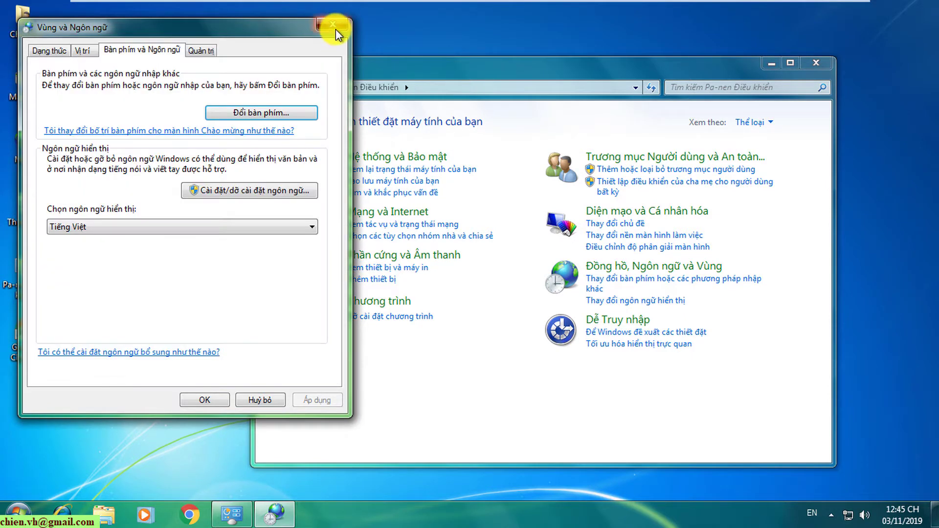
pyautogui.click(334, 26)
# Open the Windows (C:) drive in a maximized window and examine the language of its context menu commands.
pyautogui.doubleClick(24, 82)
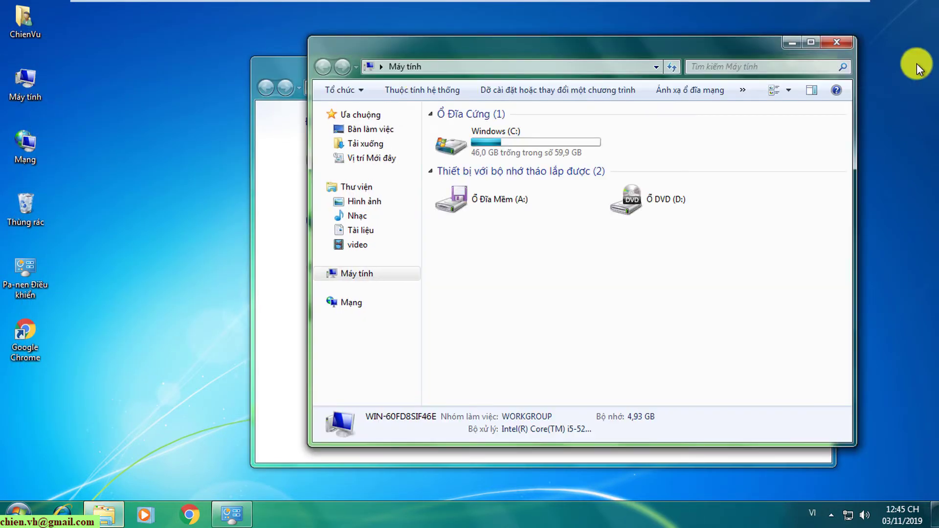
pyautogui.click(809, 43)
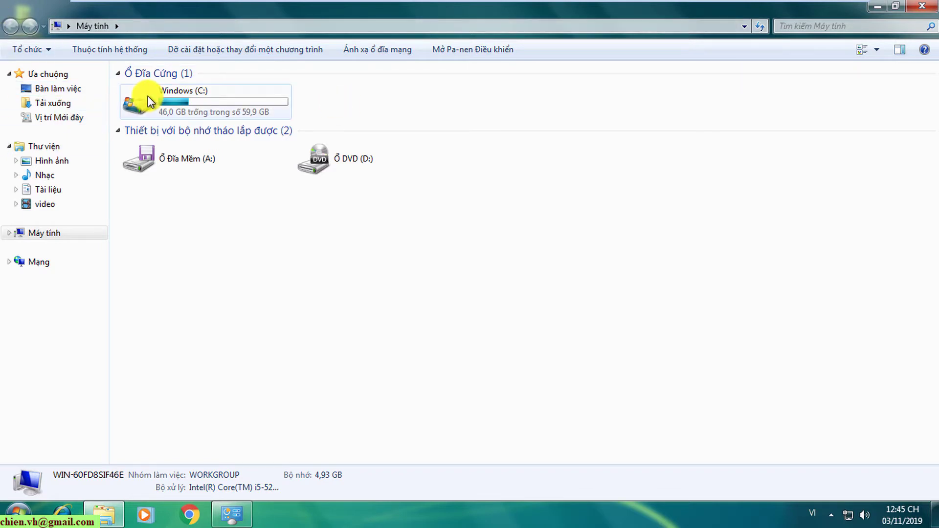
pyautogui.doubleClick(185, 99)
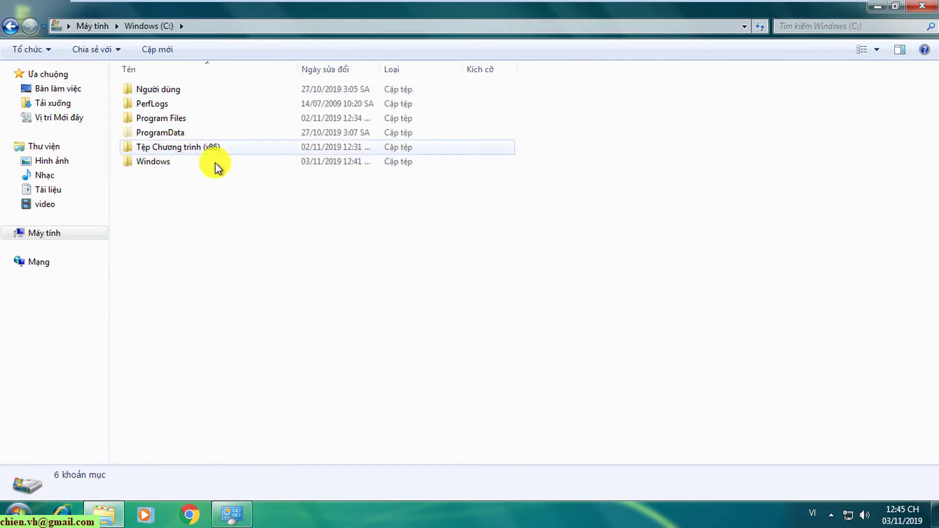
pyautogui.rightClick(147, 250)
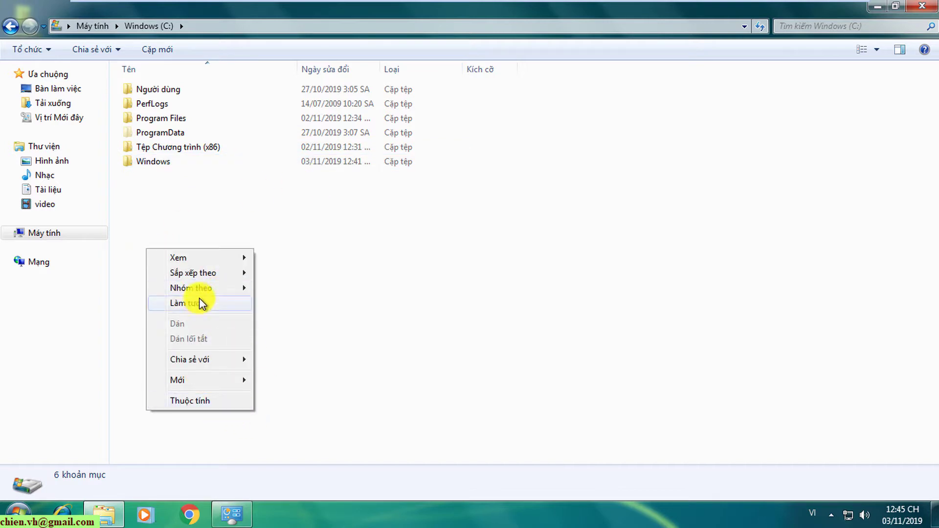
pyautogui.moveTo(219, 255)
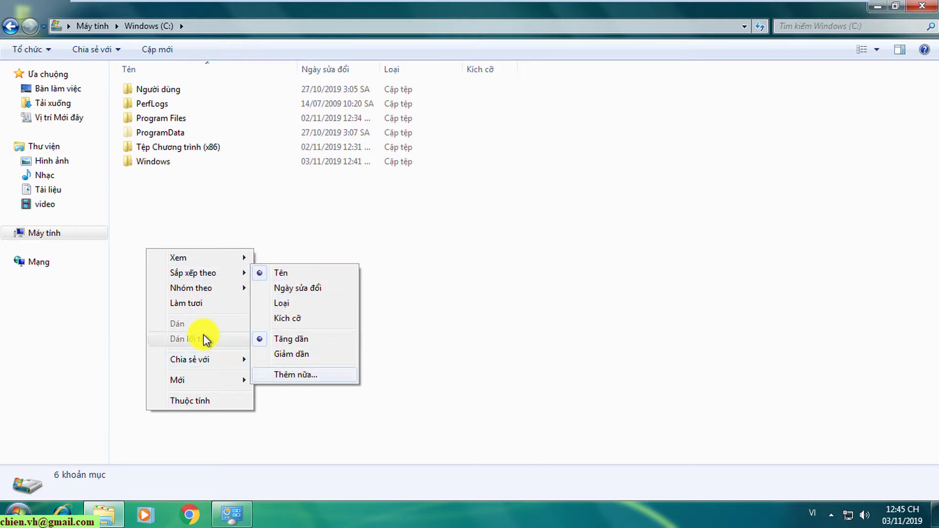
pyautogui.moveTo(204, 365)
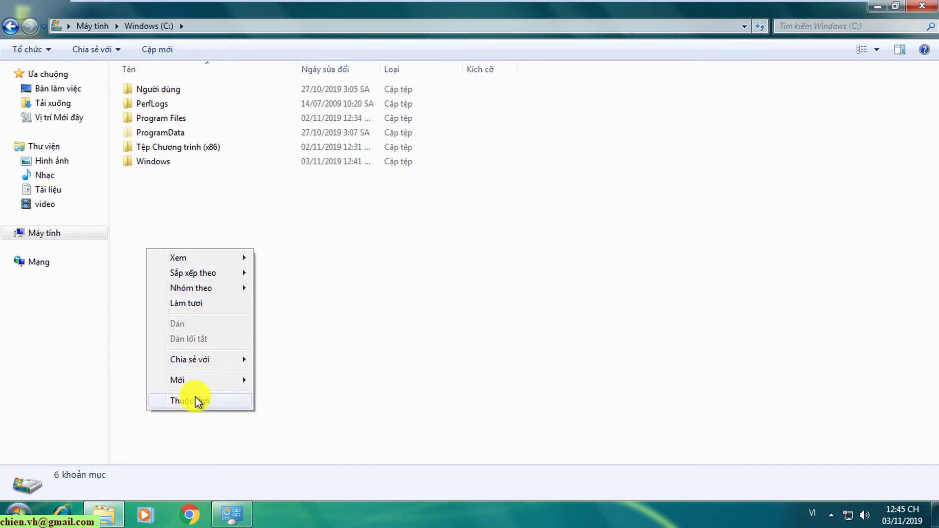
pyautogui.click(379, 272)
# Create a new folder with the default name in the Windows (C:) drive.
pyautogui.rightClick(135, 204)
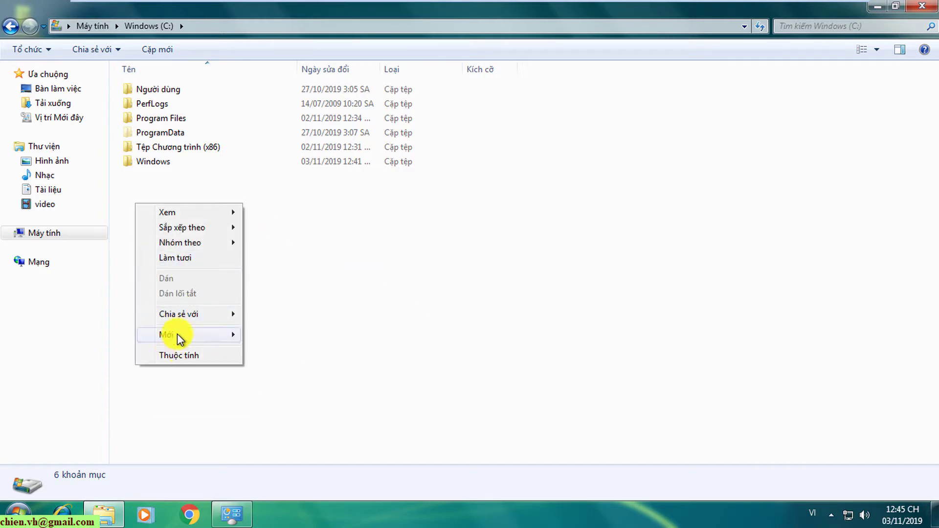
pyautogui.moveTo(180, 339)
pyautogui.click(268, 339)
pyautogui.click(368, 333)
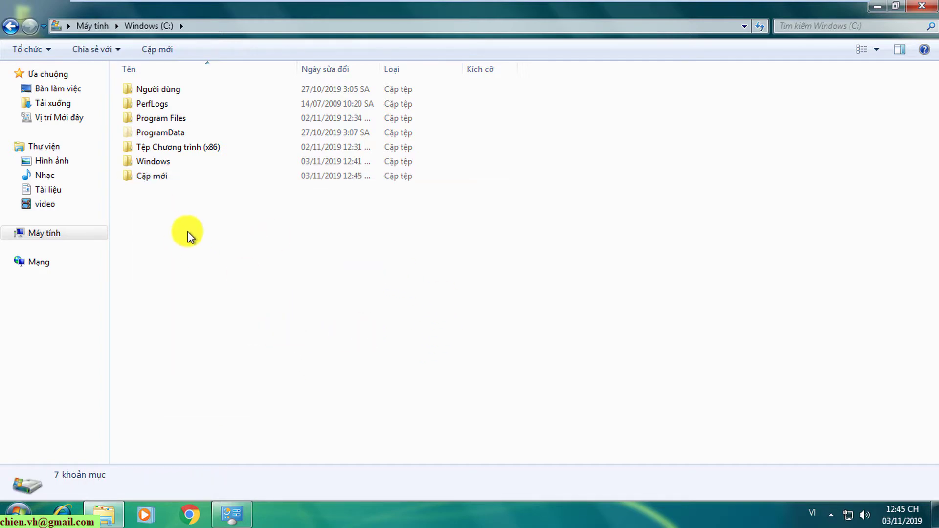
# Examine the language of the new folder's context menu on the C: drive and delete that folder.
pyautogui.click(158, 184)
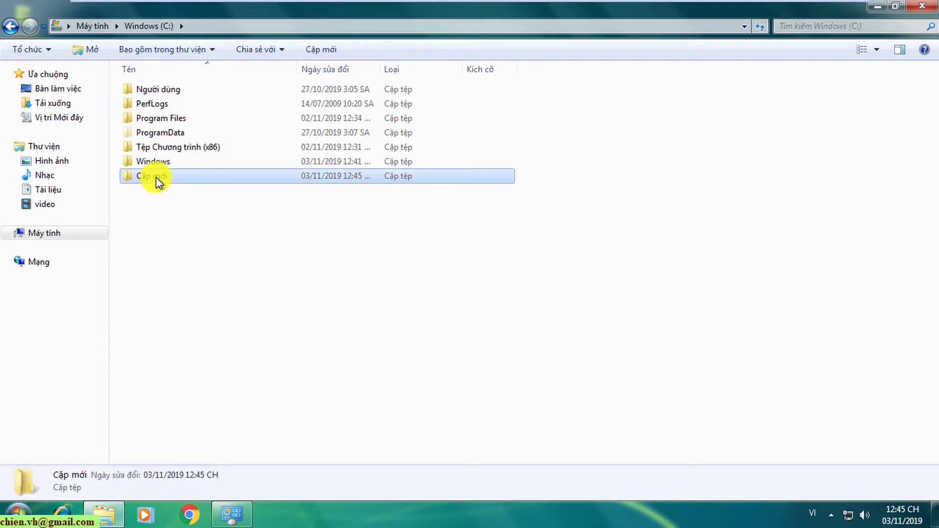
pyautogui.rightClick(158, 183)
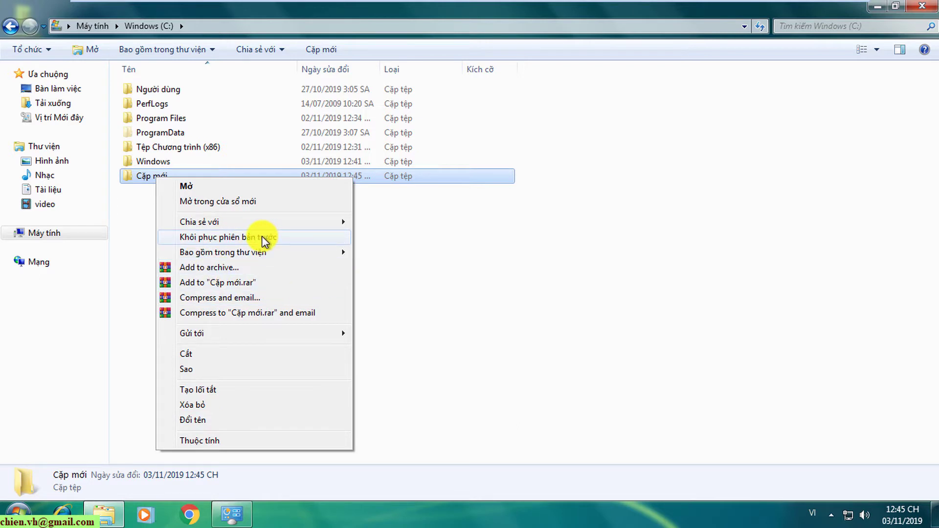
pyautogui.click(463, 258)
pyautogui.click(133, 179)
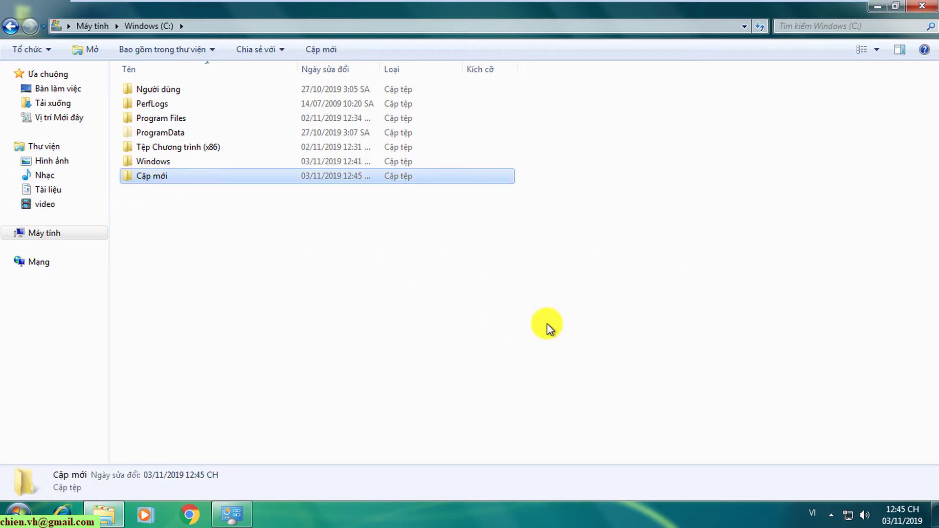
pyautogui.press('Delete')
pyautogui.click(546, 323)
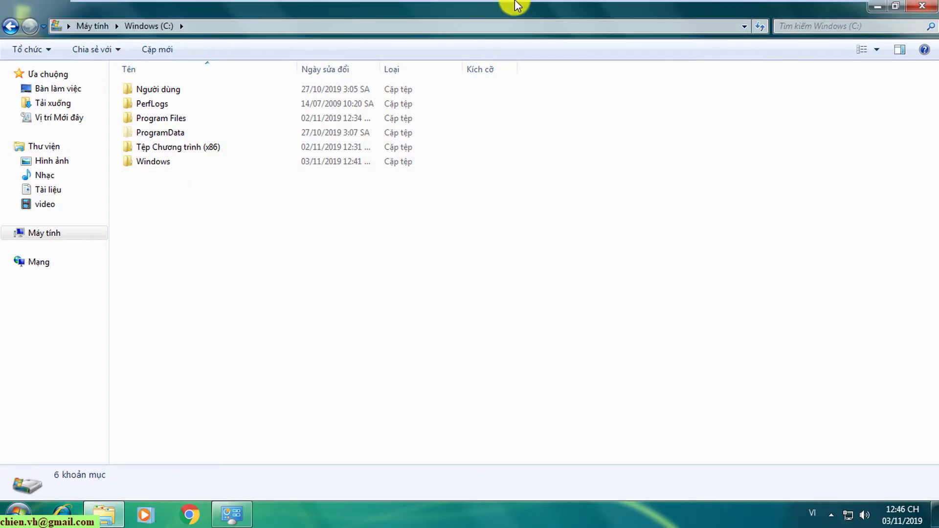
# Examine the language of the drive window's search box and the hidden notification icons, and close all open windows.
pyautogui.click(812, 27)
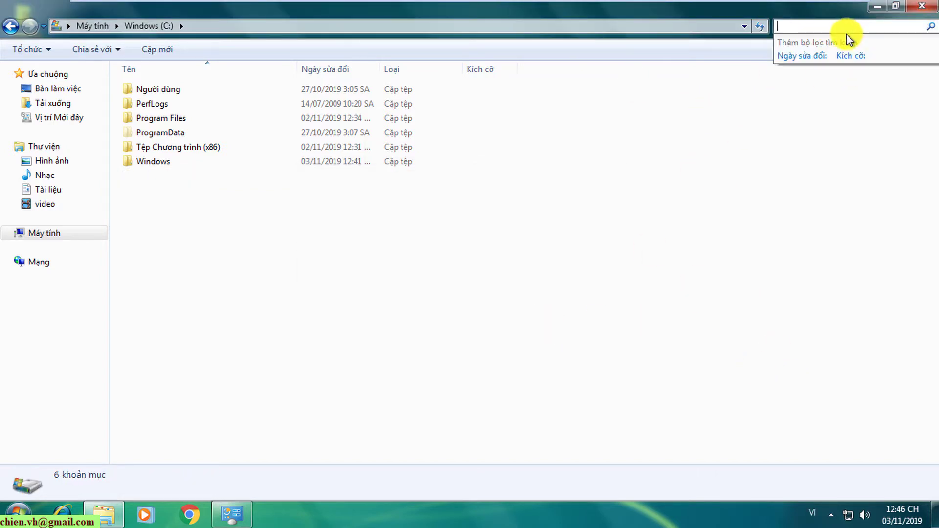
pyautogui.click(829, 172)
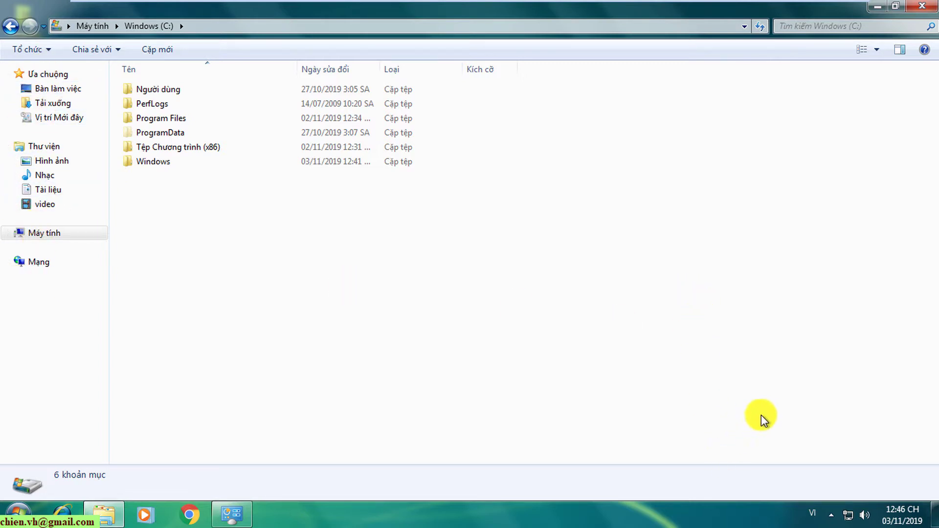
pyautogui.click(831, 516)
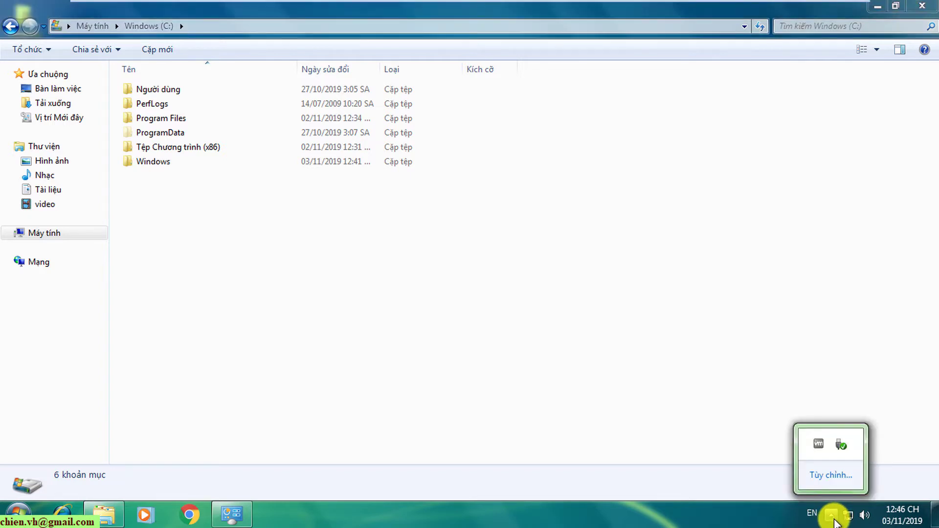
pyautogui.click(667, 333)
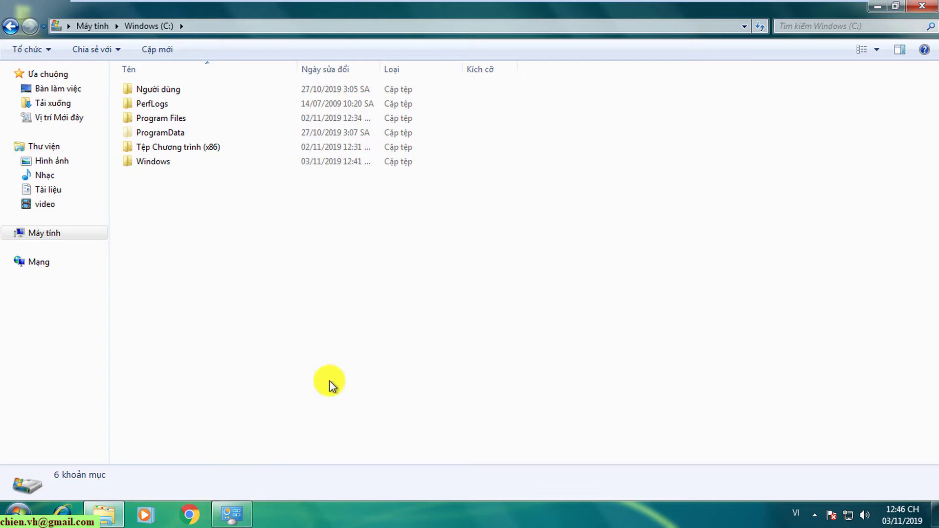
pyautogui.rightClick(236, 511)
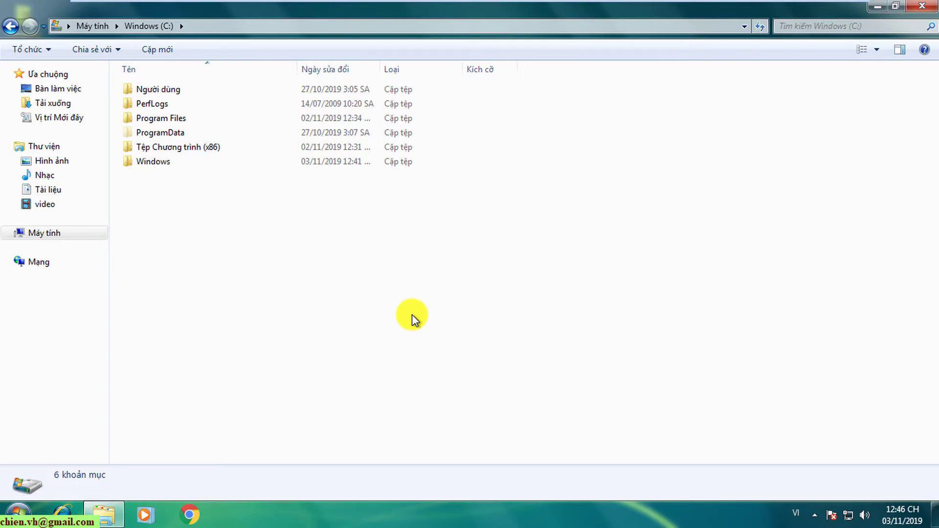
pyautogui.click(926, 11)
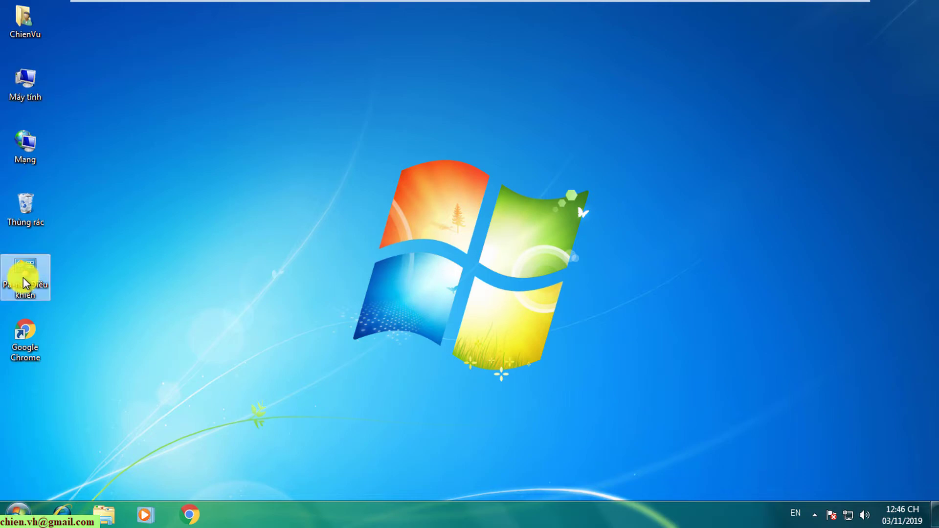
# Open the Control Panel and examine the language of the Start menu and of the clock, language and region category.
pyautogui.doubleClick(27, 274)
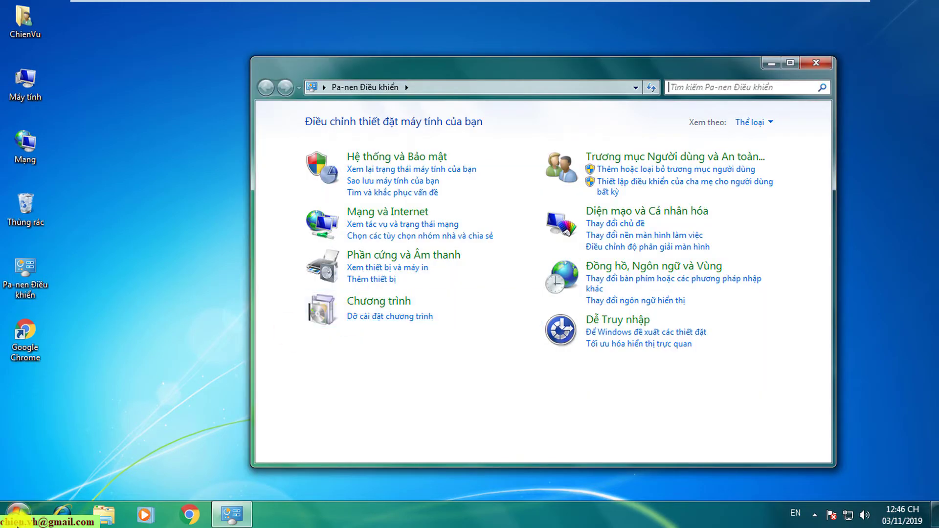
pyautogui.click(18, 513)
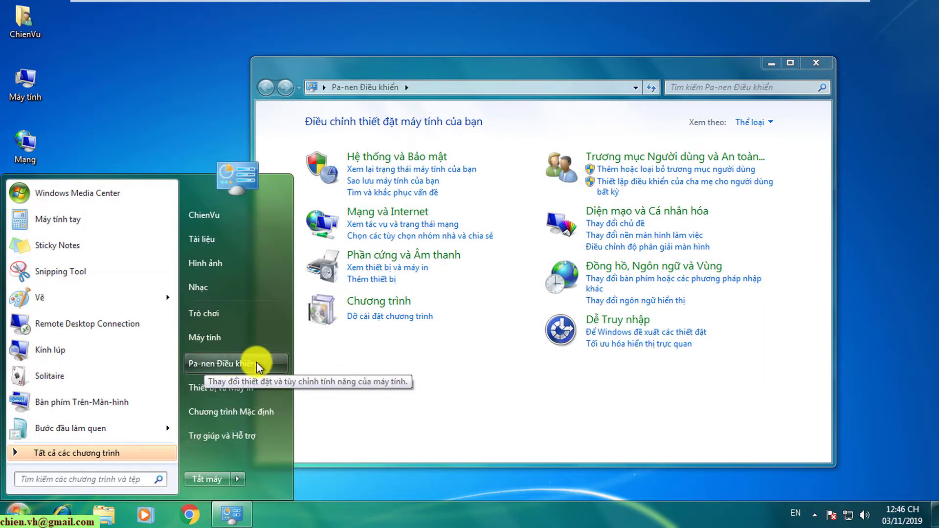
pyautogui.click(898, 245)
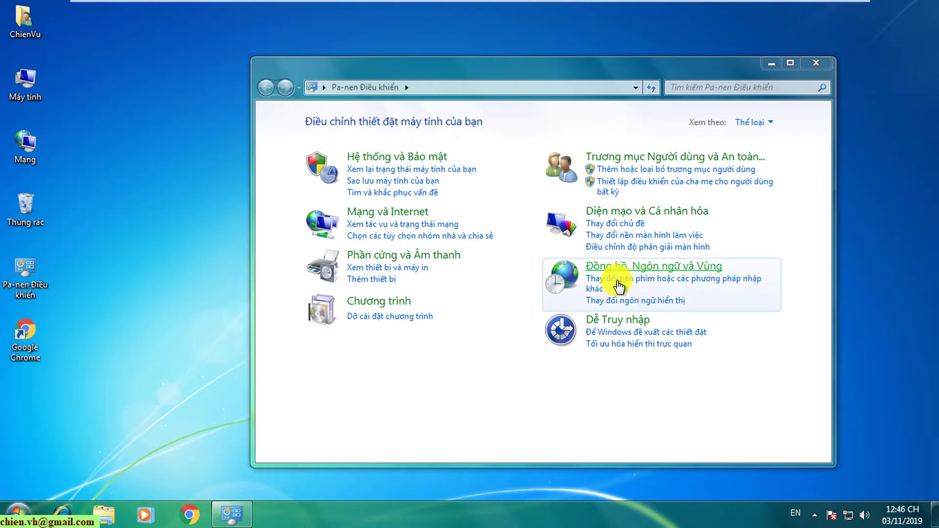
pyautogui.click(690, 269)
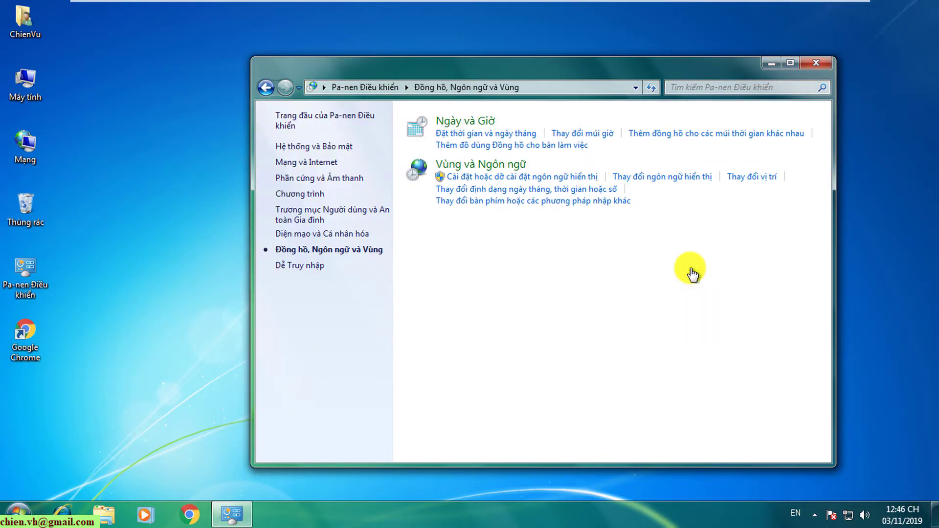
pyautogui.click(263, 87)
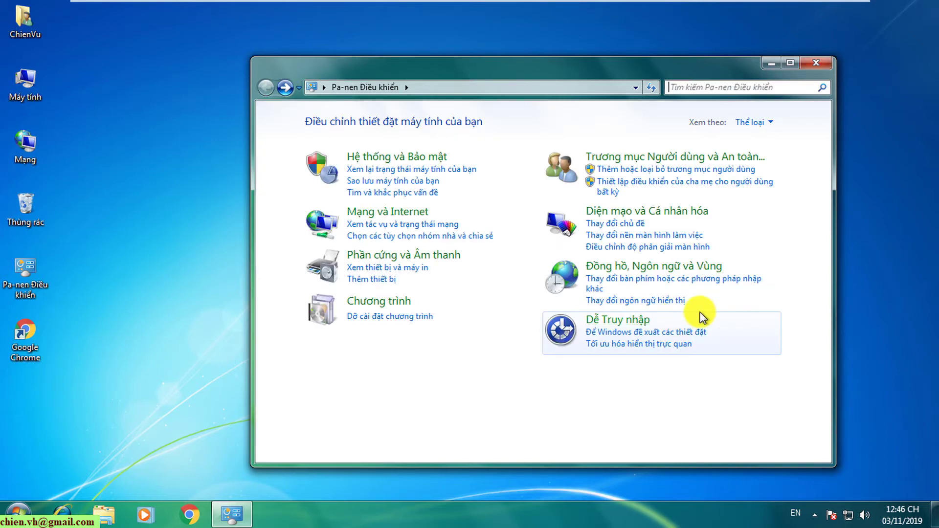
# Set the Windows display language to English in the region and language settings and apply it without logging off.
pyautogui.click(679, 279)
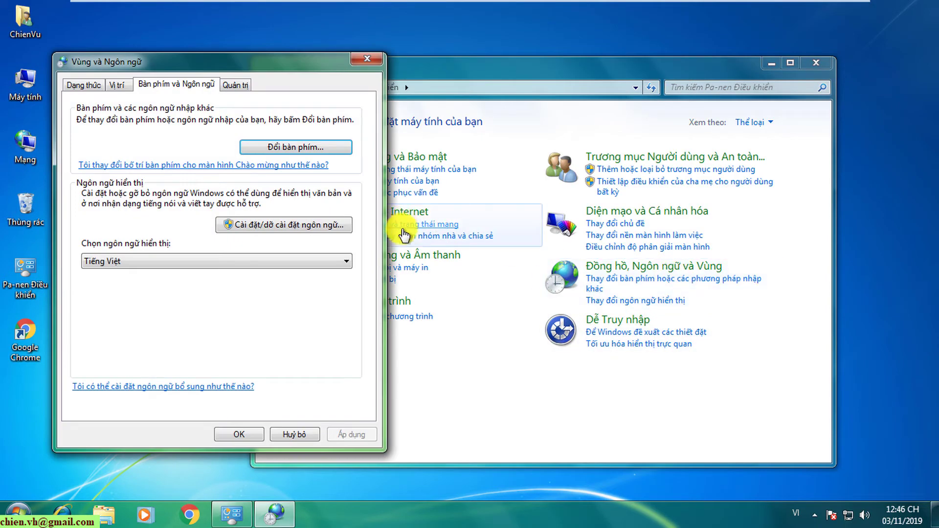
pyautogui.click(215, 260)
pyautogui.click(137, 281)
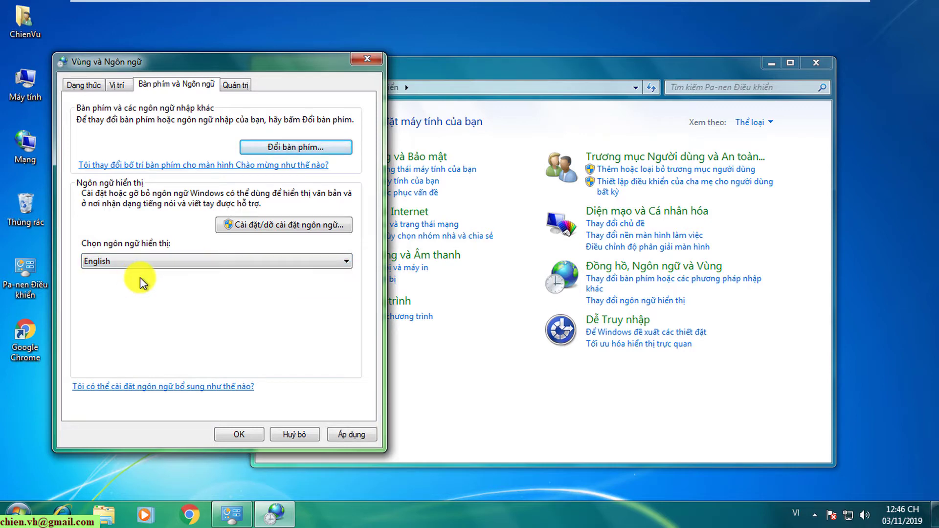
pyautogui.click(359, 435)
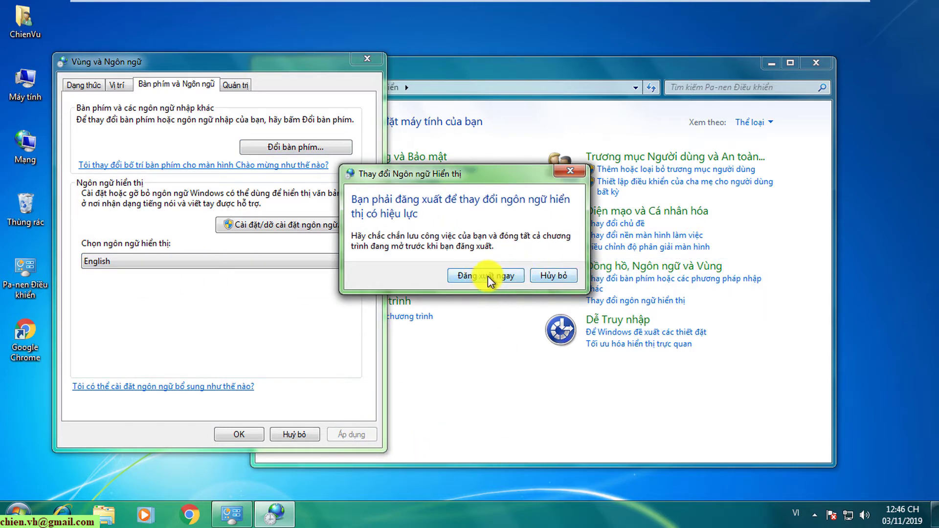
pyautogui.click(557, 277)
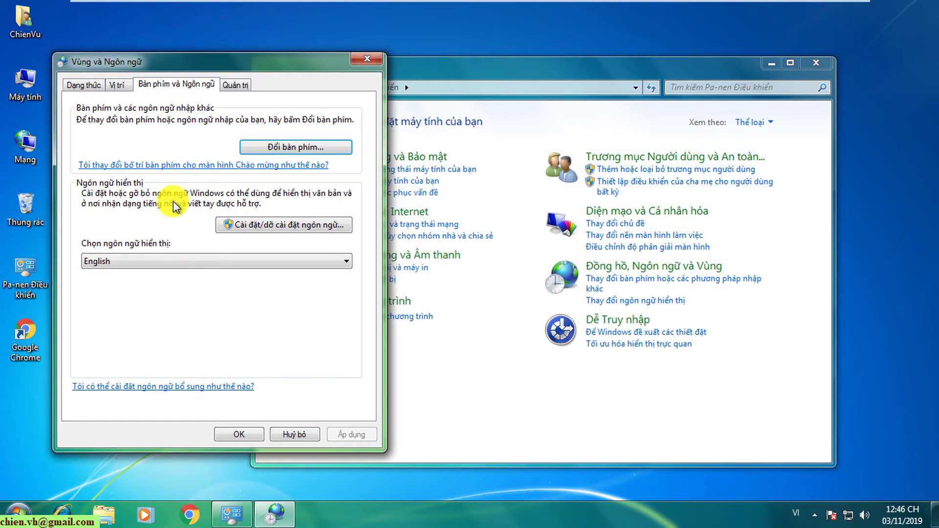
# Set the date, time and number format to English (United States).
pyautogui.click(90, 87)
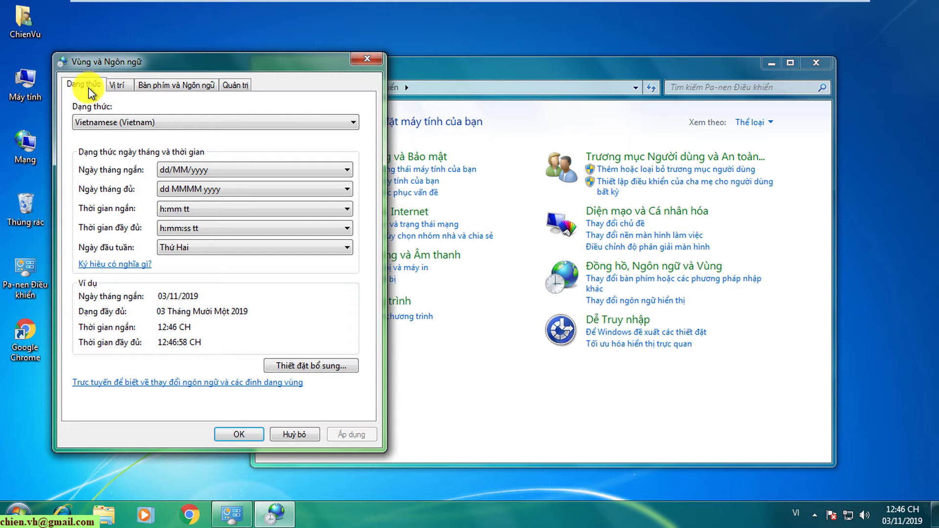
pyautogui.click(85, 125)
pyautogui.moveTo(352, 398); pyautogui.dragTo(356, 213)
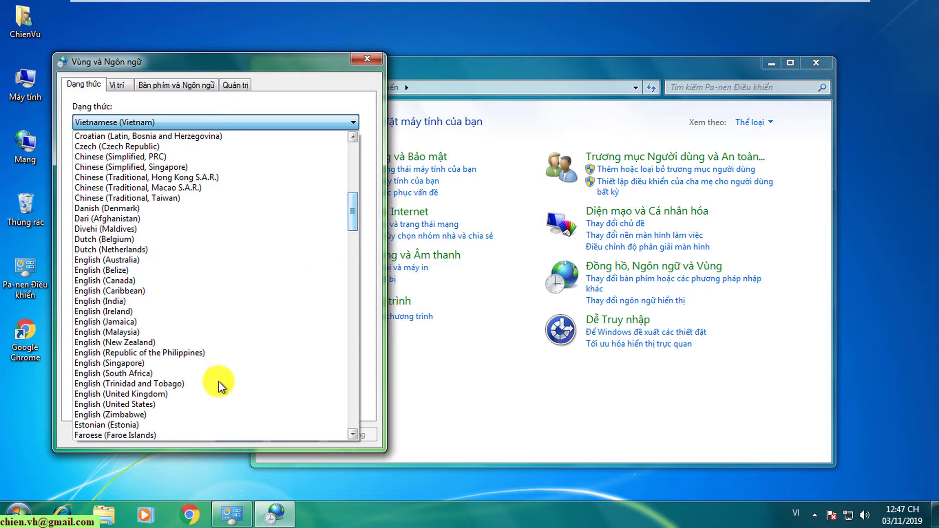
pyautogui.click(145, 404)
# Set the current location to United States.
pyautogui.click(118, 85)
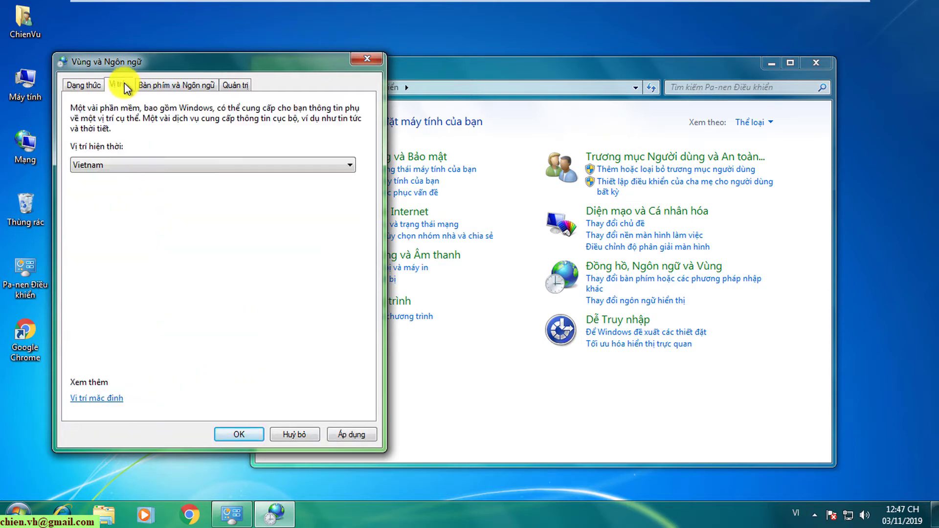
pyautogui.click(121, 166)
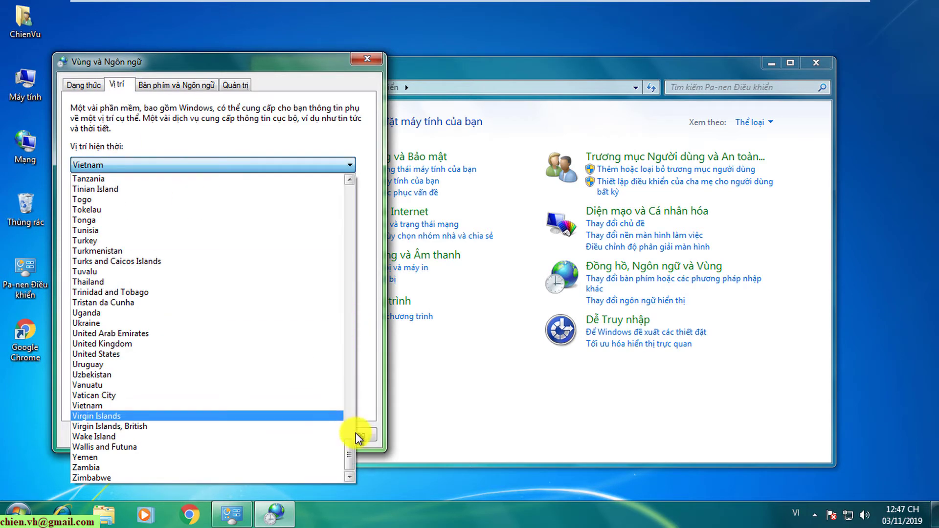
pyautogui.moveTo(350, 466); pyautogui.dragTo(356, 445)
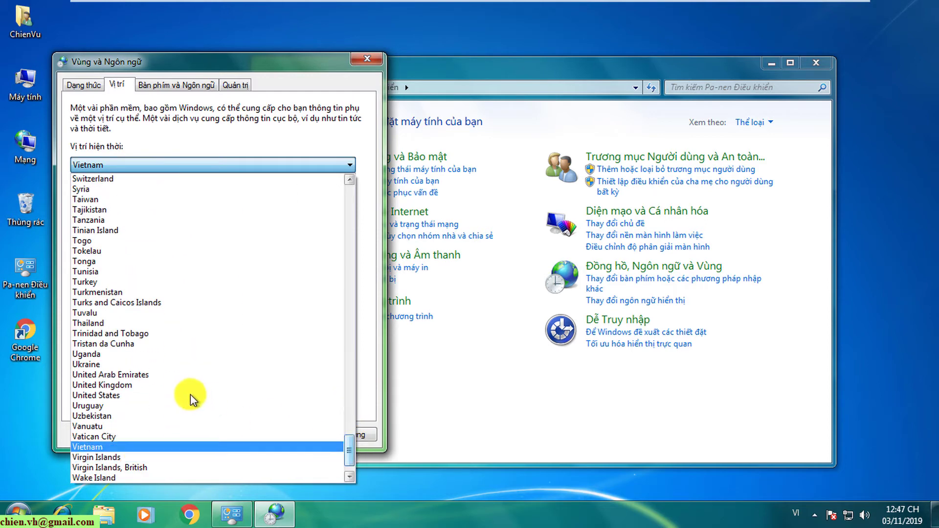
pyautogui.click(104, 395)
# Set the default input language to English (United States) - Tiếng Mỹ, confirm the region and language settings, and close the Control Panel.
pyautogui.click(177, 85)
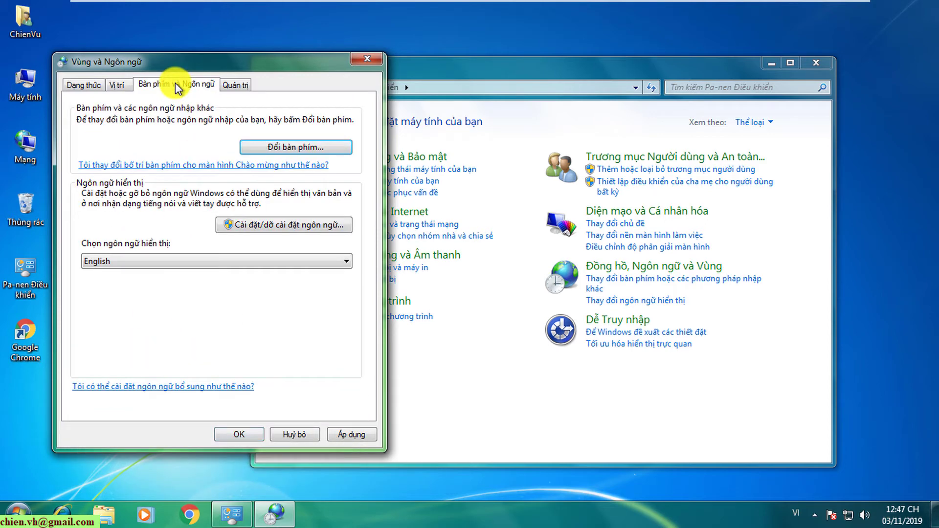
pyautogui.click(320, 152)
pyautogui.click(177, 161)
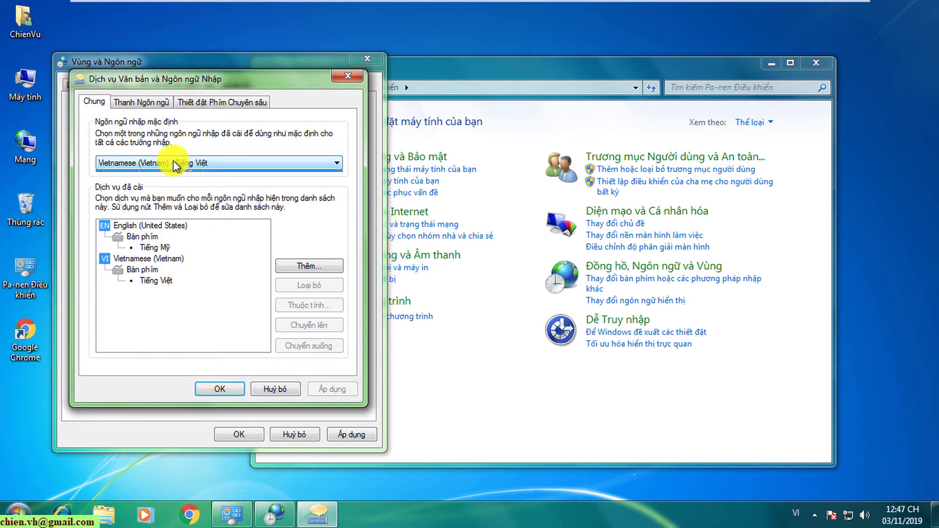
pyautogui.click(122, 176)
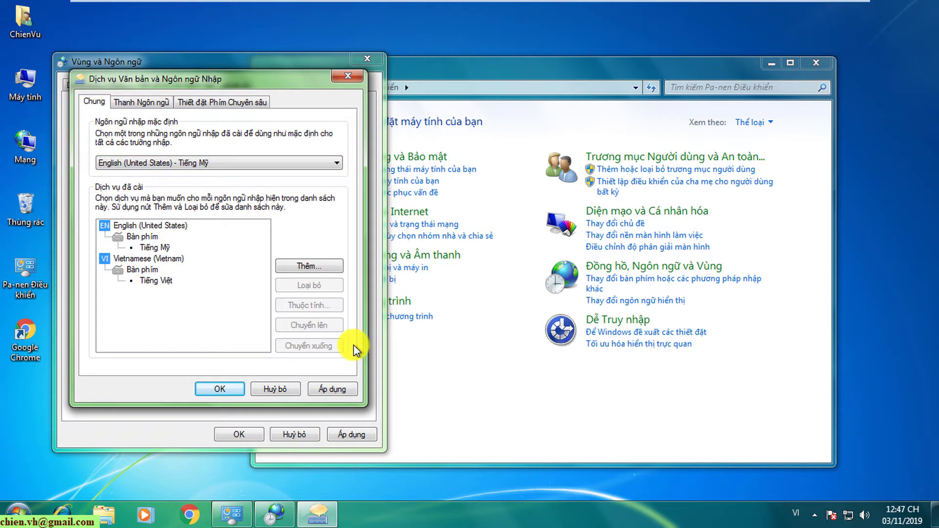
pyautogui.click(210, 388)
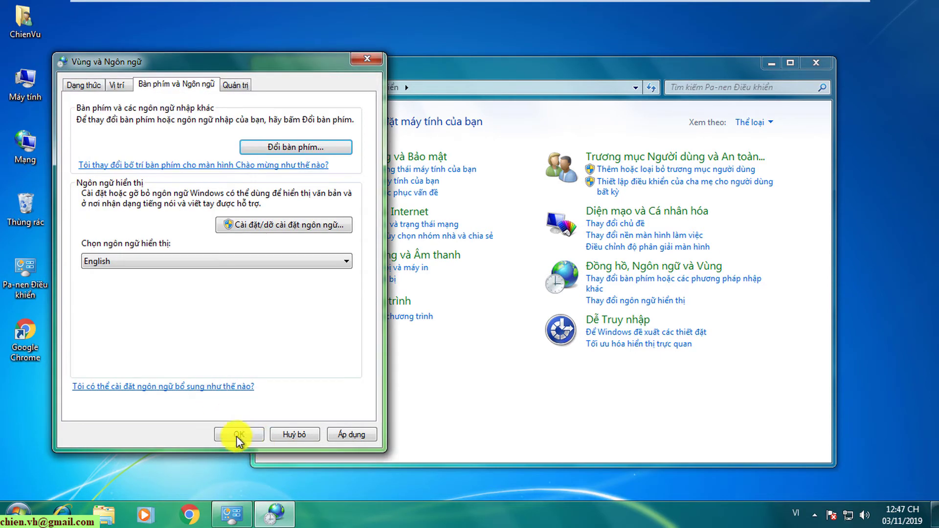
pyautogui.click(235, 434)
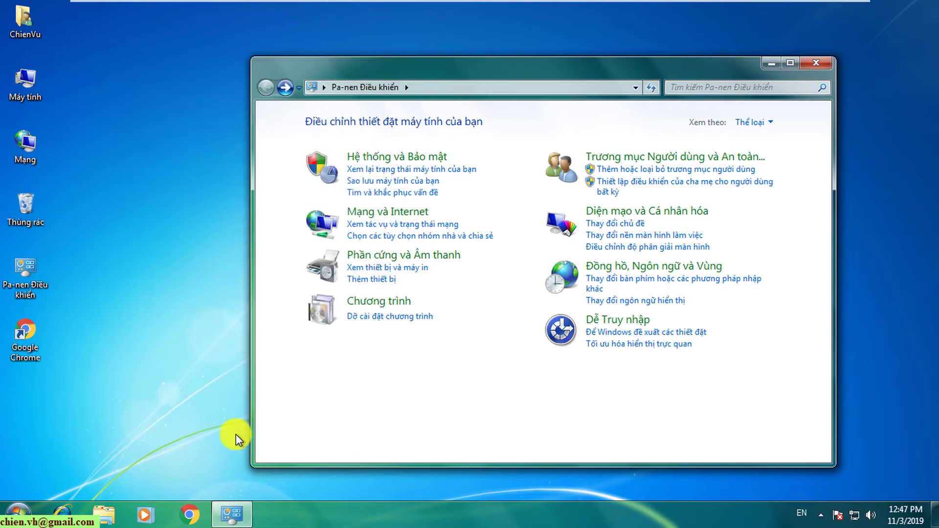
pyautogui.click(815, 64)
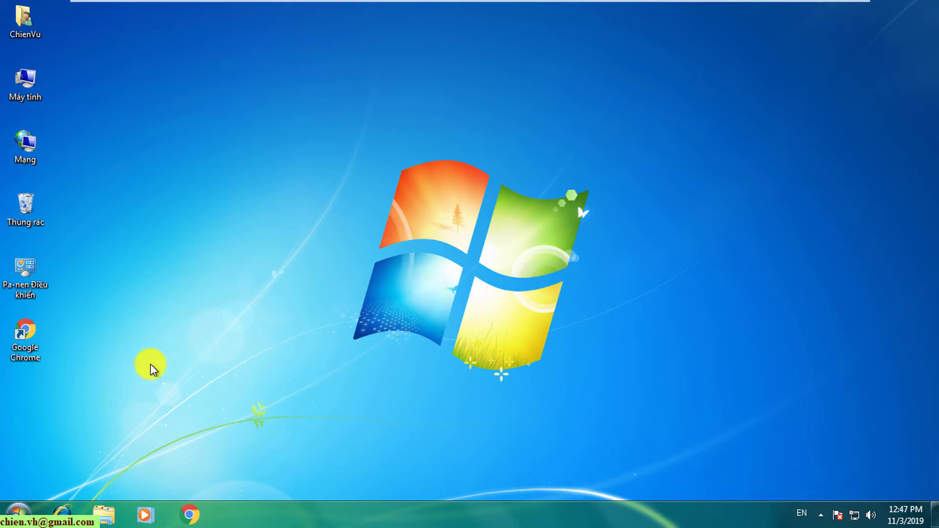
# Restart Windows to put the English display language into effect.
pyautogui.click(18, 513)
pyautogui.moveTo(236, 477)
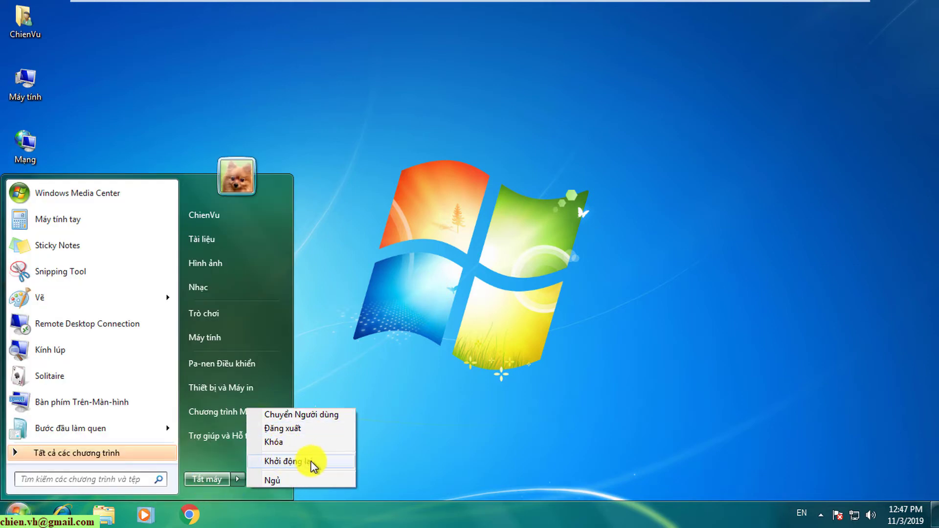
pyautogui.click(430, 407)
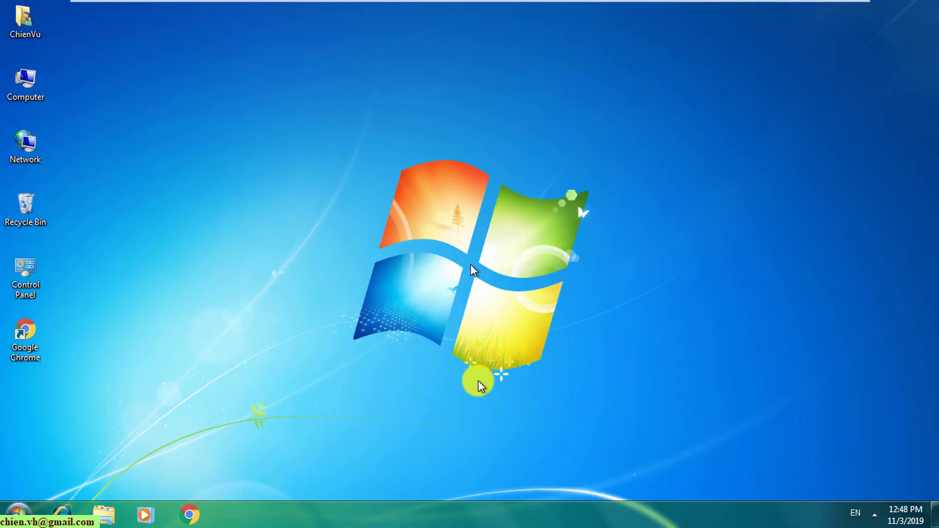
# Examine the language of the Start menu, the notification area and the Computer window, and close that window.
pyautogui.click(18, 518)
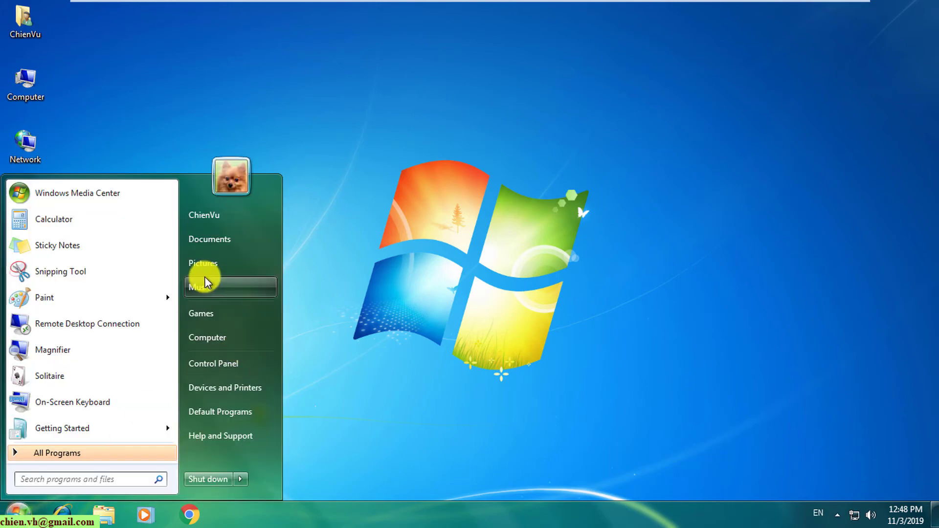
pyautogui.click(413, 289)
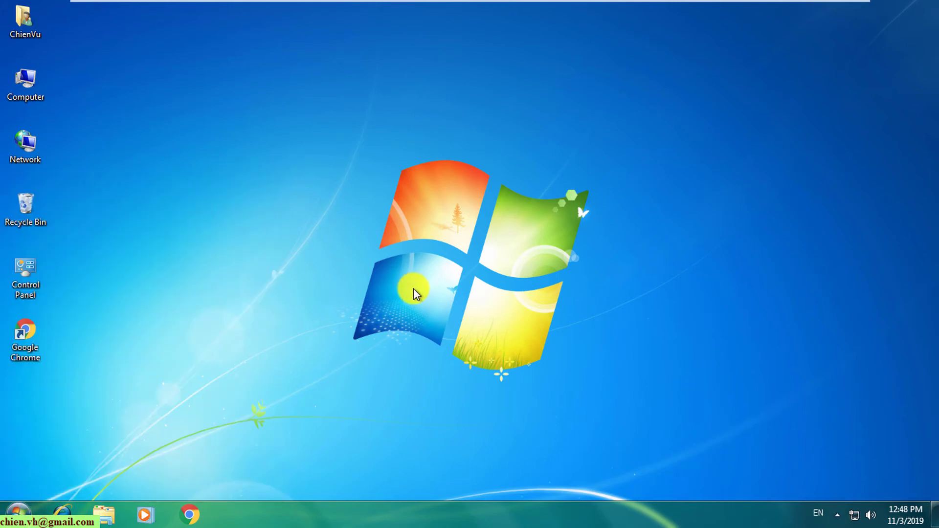
pyautogui.click(837, 520)
pyautogui.click(635, 306)
pyautogui.doubleClick(30, 87)
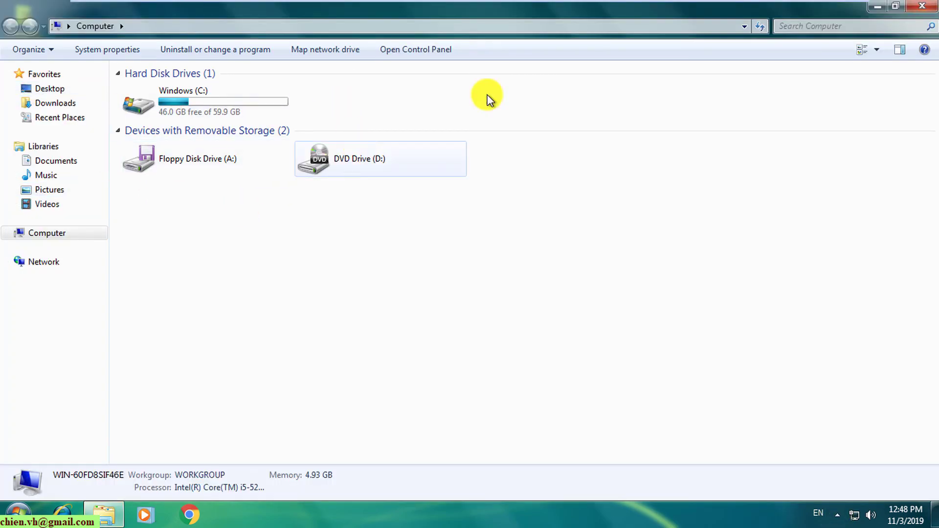
pyautogui.click(911, 6)
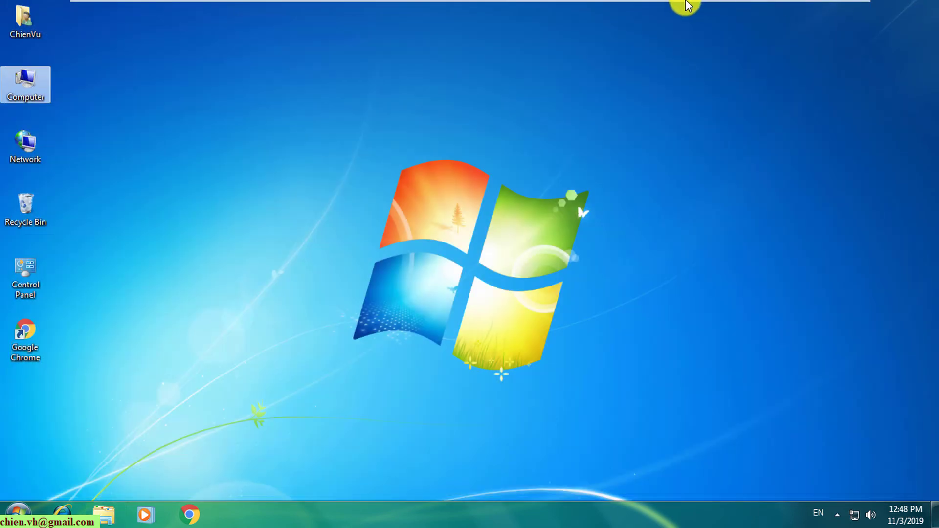
# Minimize the virtual machine and switch to the PowerPoint presentation Tin can ban_Win7_Lesson 04.pptx.
pyautogui.moveTo(686, 2)
pyautogui.click(816, 10)
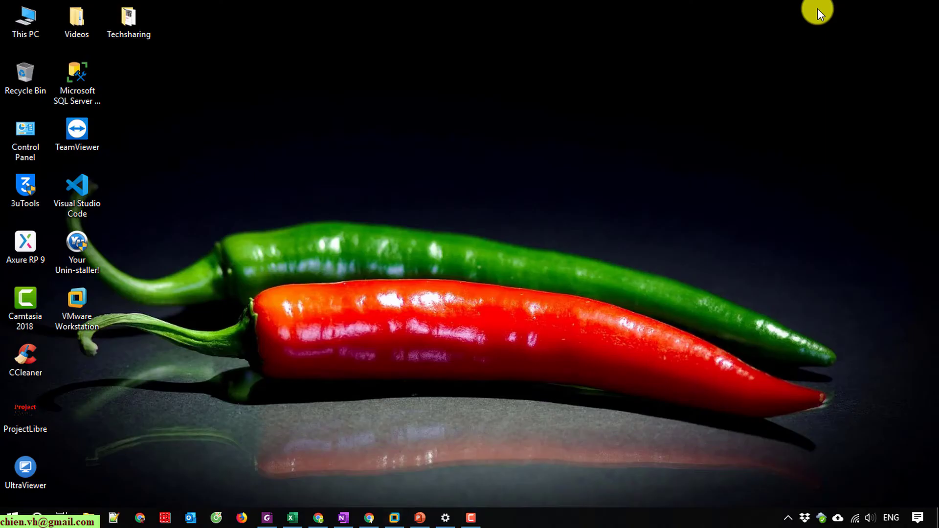
pyautogui.click(420, 514)
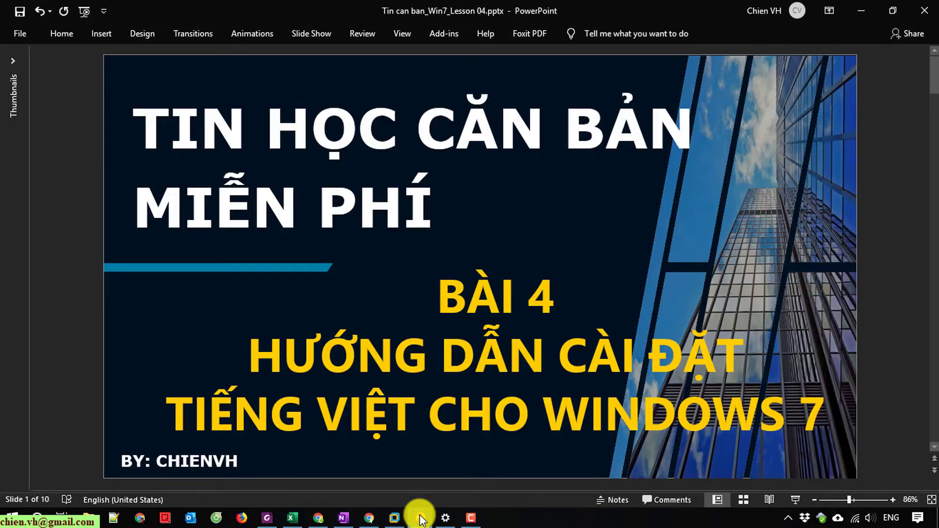